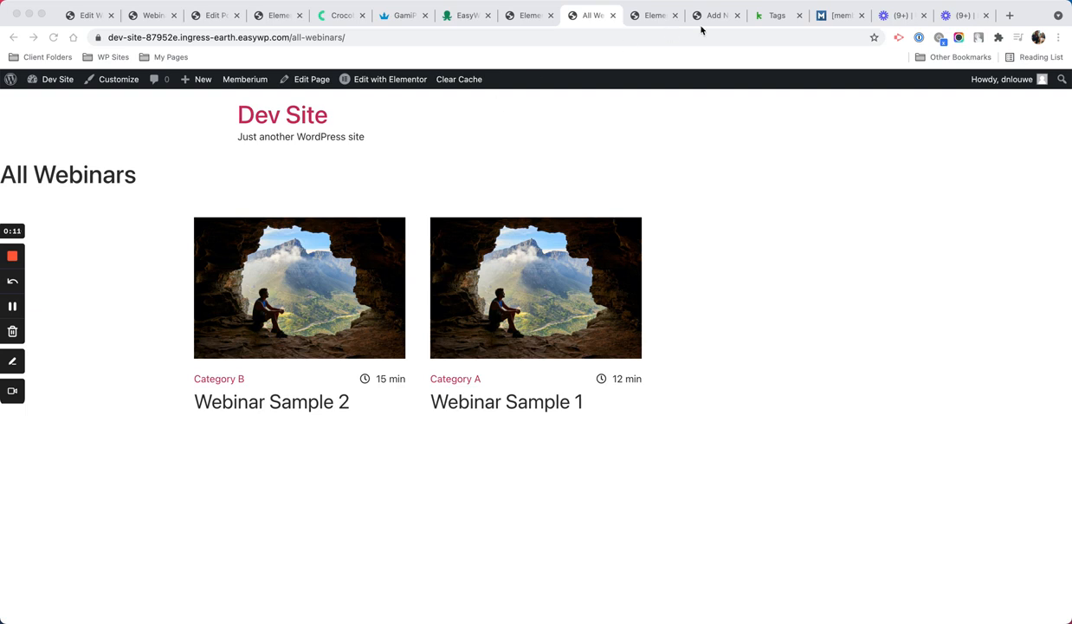
Step: Close the Webinar Sample 2 editor tab
{"action": "left_click", "coordinate": [705, 23]}
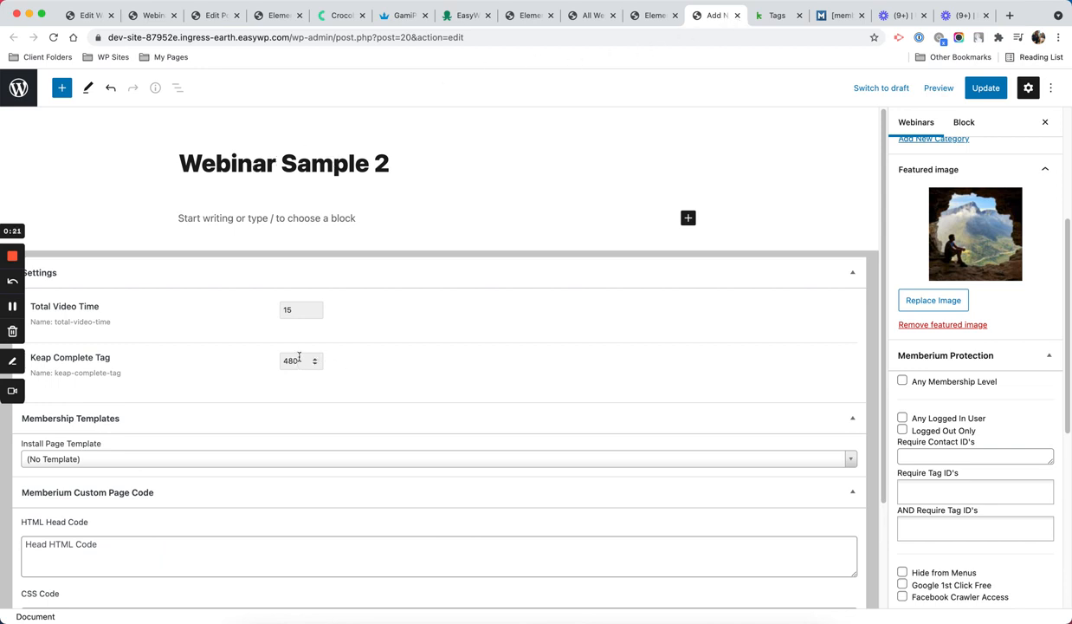
{"action": "left_click", "coordinate": [737, 15]}
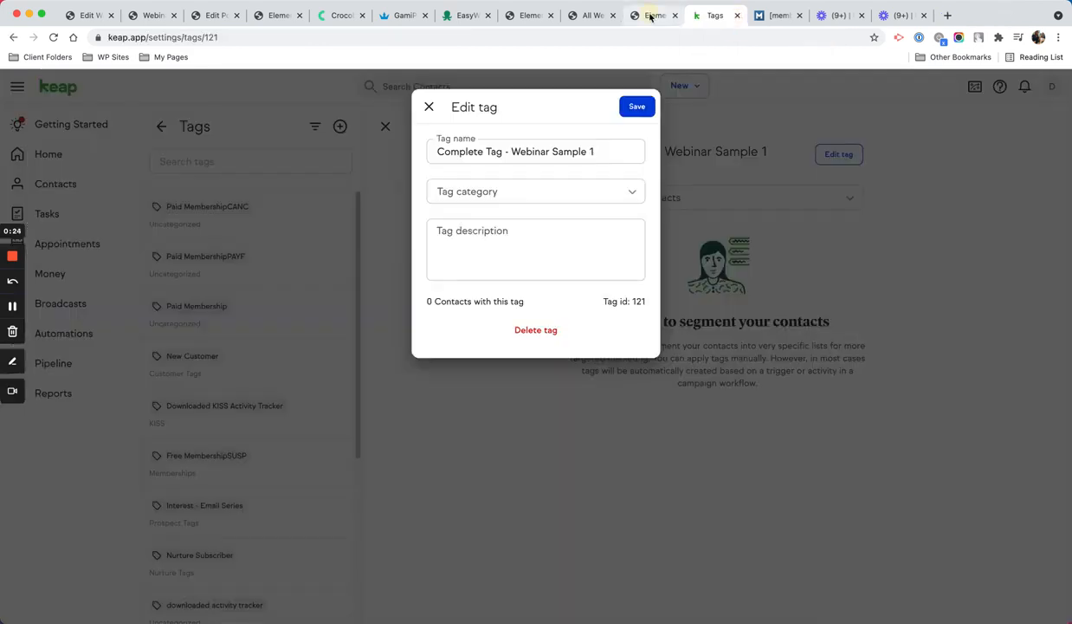
{"action": "left_click", "coordinate": [650, 17]}
Step: From the All Webinars page, open the admin Dashboard in a new tab beside it
{"action": "left_click", "coordinate": [591, 16]}
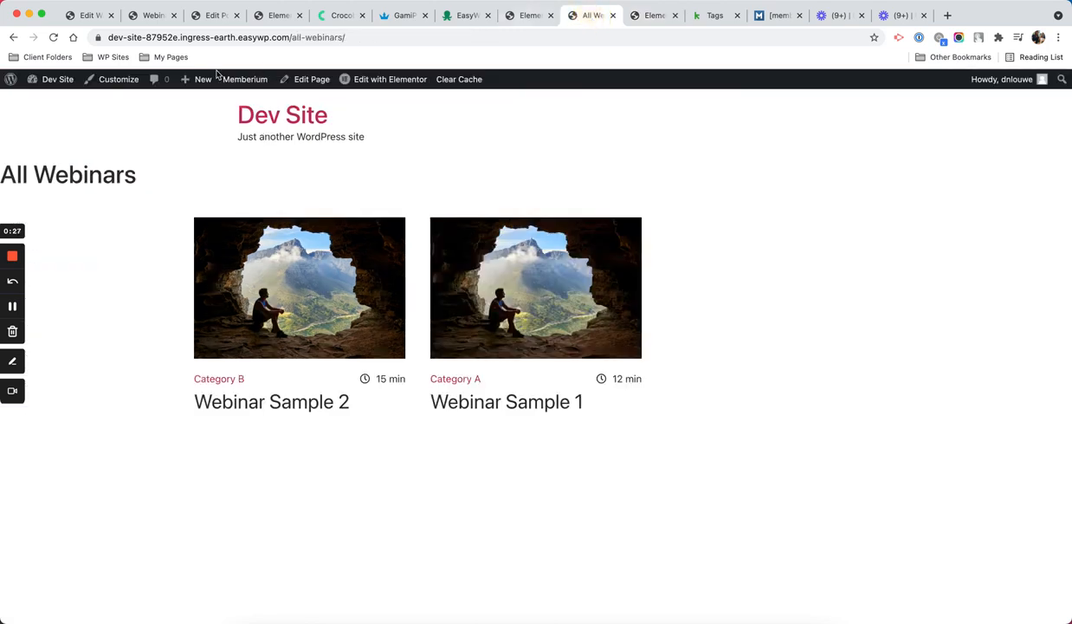
{"action": "mouse_move", "coordinate": [48, 79]}
{"action": "left_click", "coordinate": [54, 106], "text": "super"}
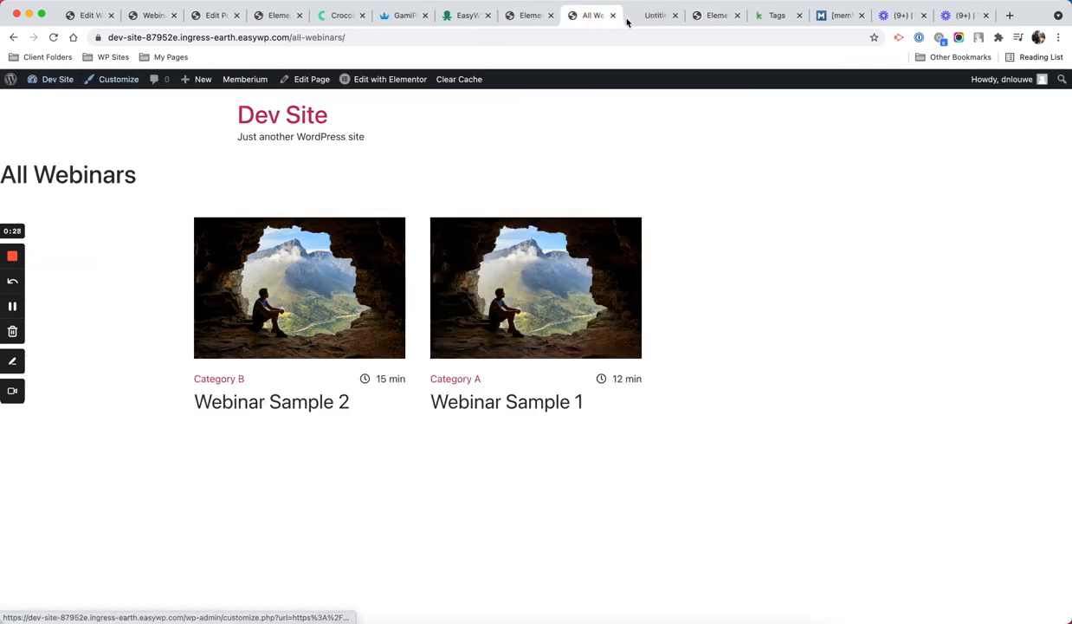
{"action": "left_click_drag", "start_coordinate": [658, 17], "coordinate": [570, 15]}
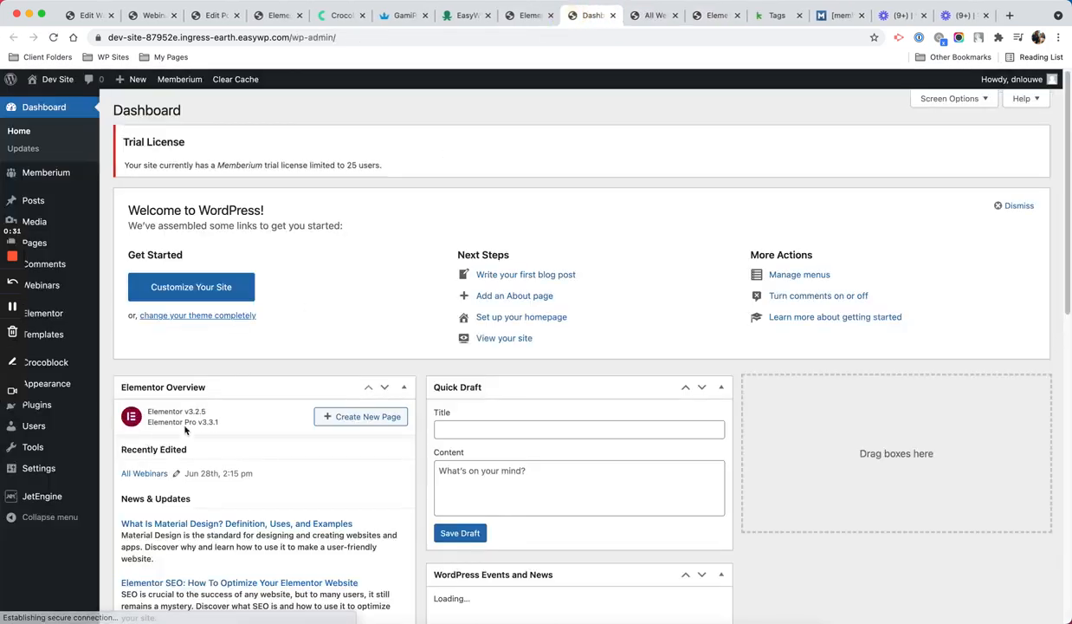
Step: Search the plugin directory for 'gamipress', then install and activate GamiPress
{"action": "mouse_move", "coordinate": [57, 398]}
{"action": "left_click", "coordinate": [117, 432]}
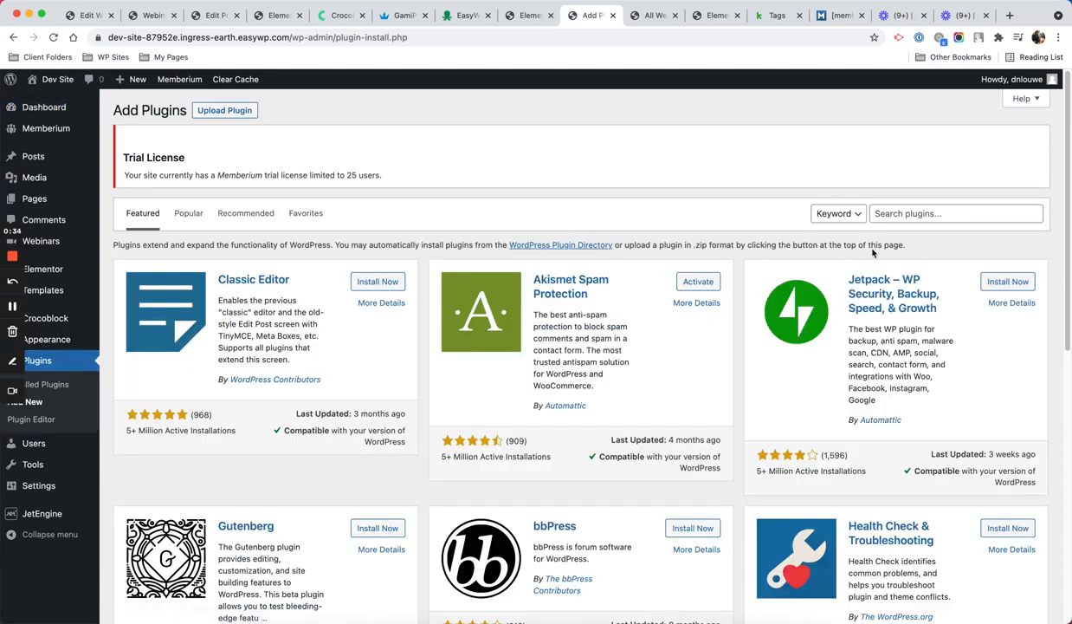
{"action": "left_click", "coordinate": [873, 213]}
{"action": "type", "text": "gamipress"}
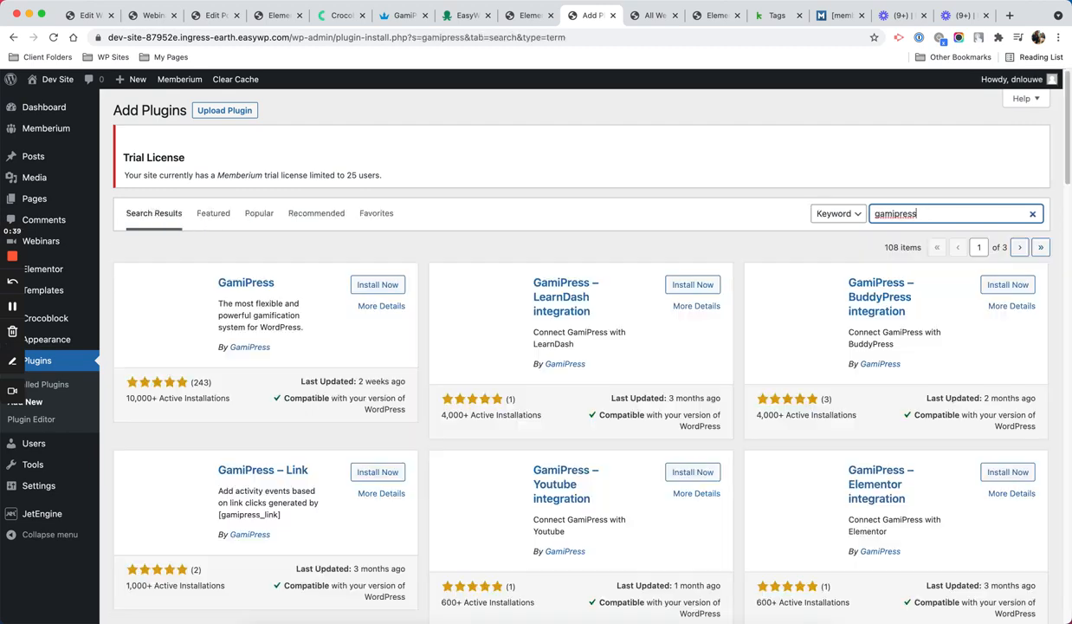
{"action": "left_click", "coordinate": [381, 288]}
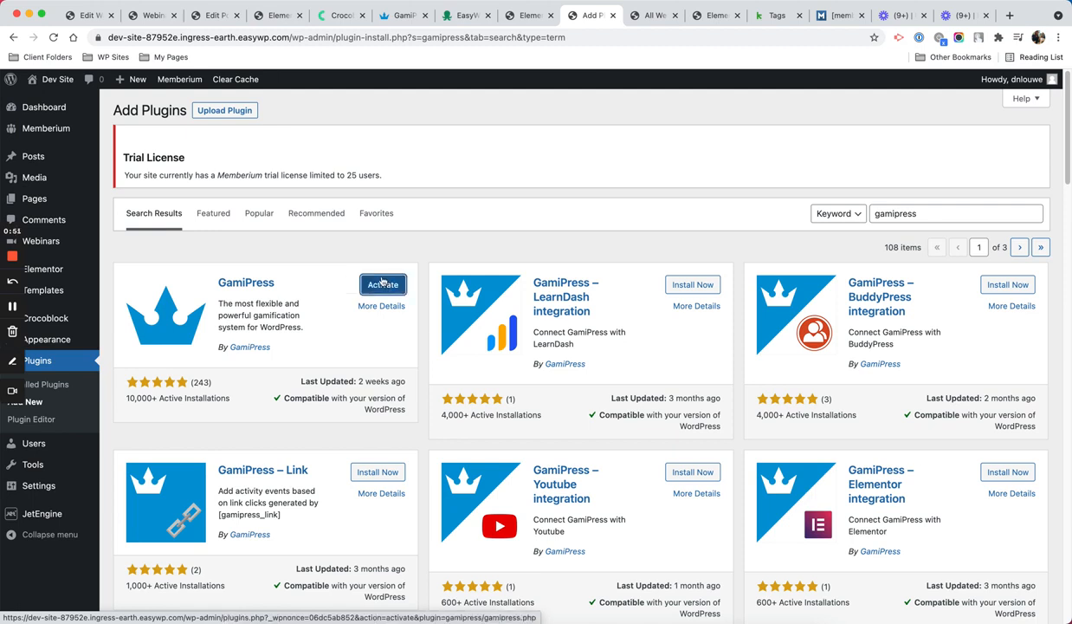
{"action": "left_click", "coordinate": [382, 284]}
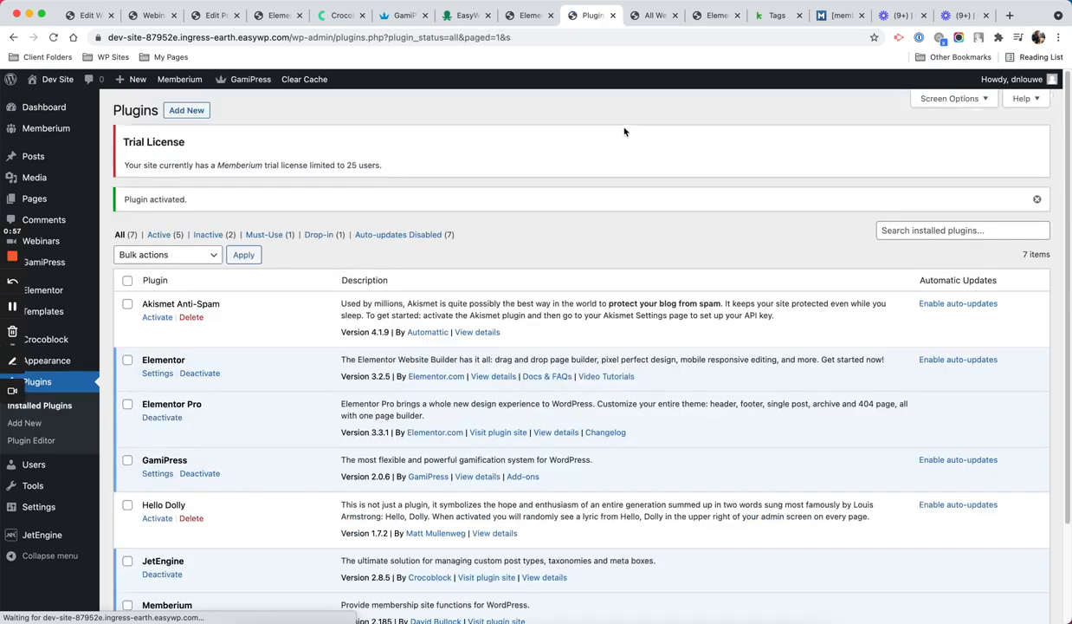
Step: Search 'gamipress vime', then install and activate the GamiPress – Vimeo integration plugin
{"action": "left_click", "coordinate": [202, 117]}
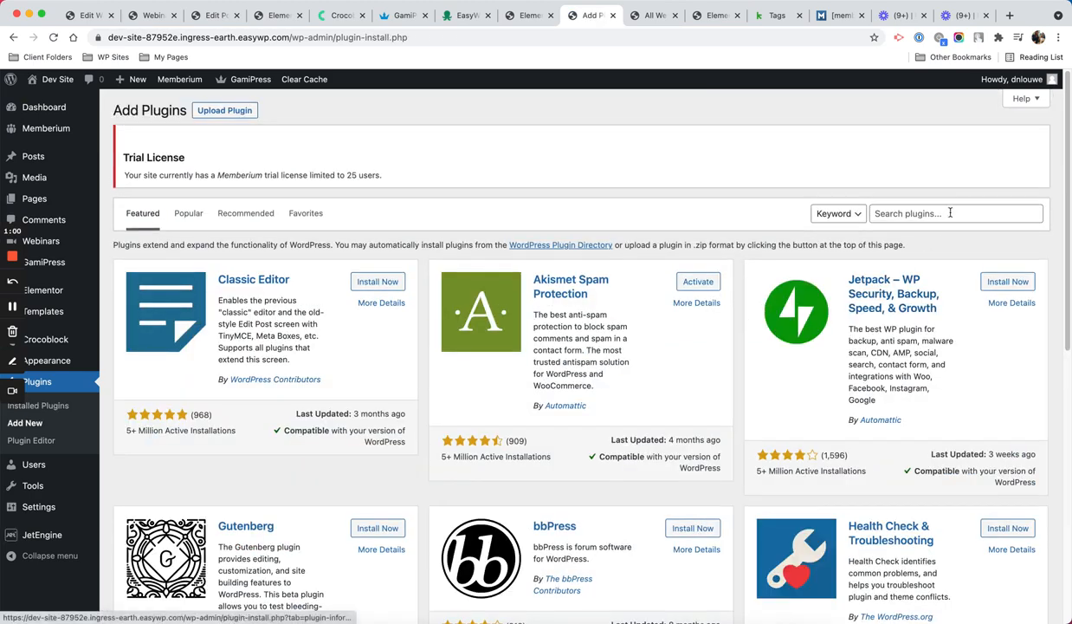
{"action": "left_click", "coordinate": [951, 212]}
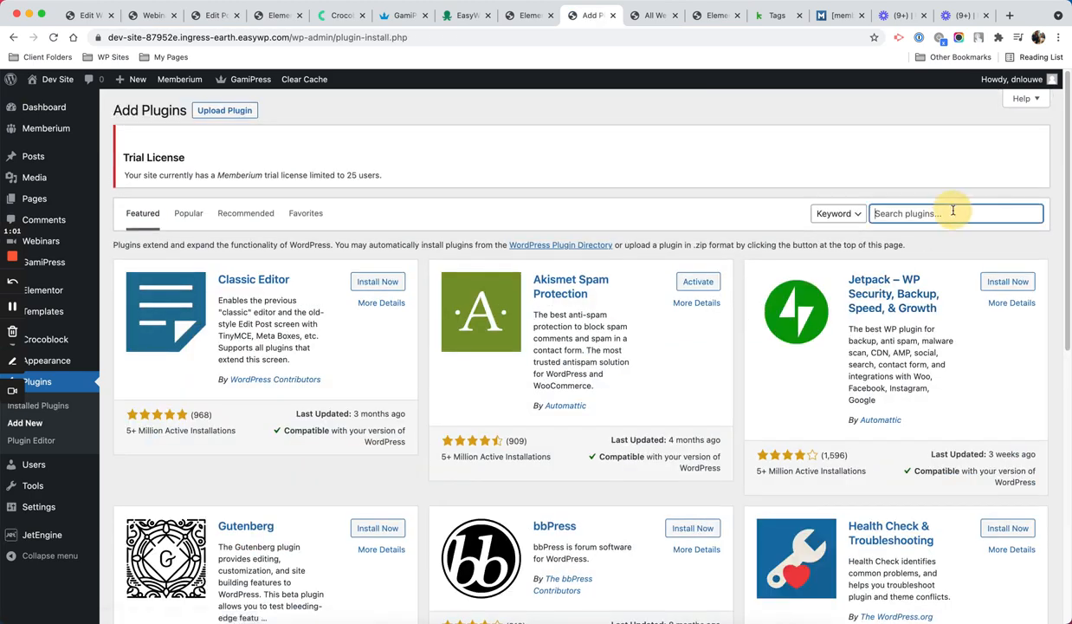
{"action": "type", "text": "gamipress vimeo"}
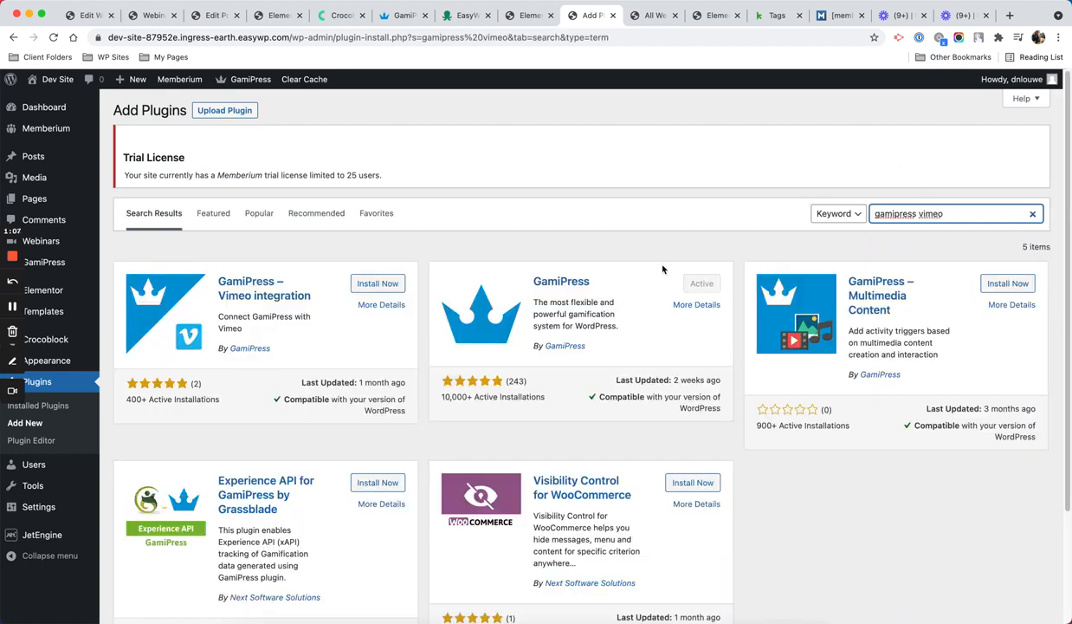
{"action": "left_click", "coordinate": [381, 285]}
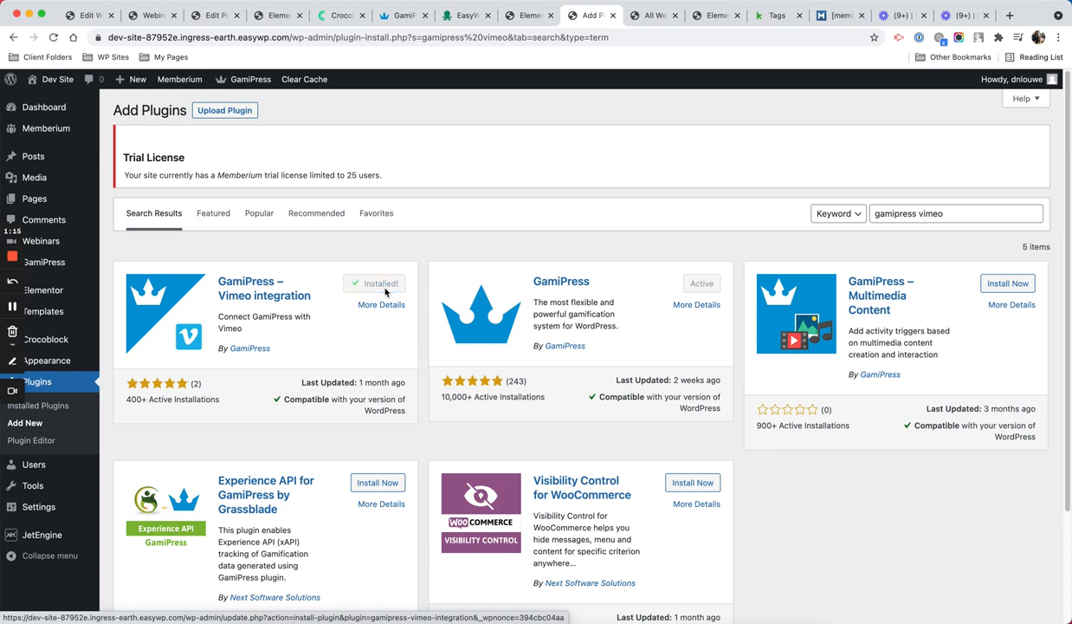
{"action": "left_click", "coordinate": [386, 292]}
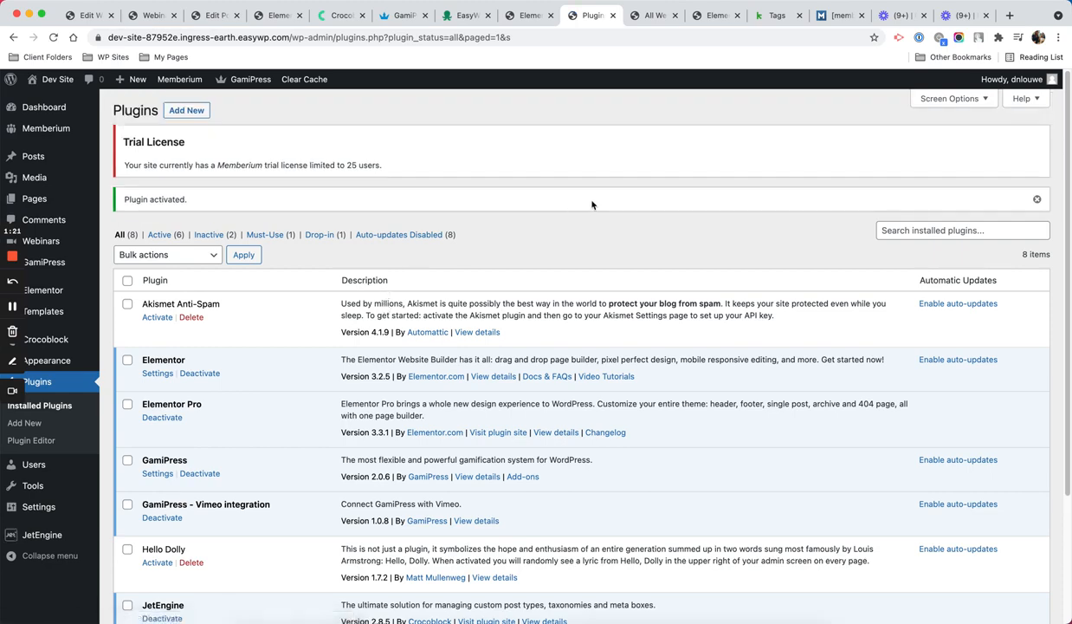
{"action": "scroll", "coordinate": [596, 203], "scroll_direction": "down", "scroll_amount": 4}
{"action": "scroll", "coordinate": [597, 201], "scroll_direction": "up", "scroll_amount": 3}
{"action": "mouse_move", "coordinate": [86, 270]}
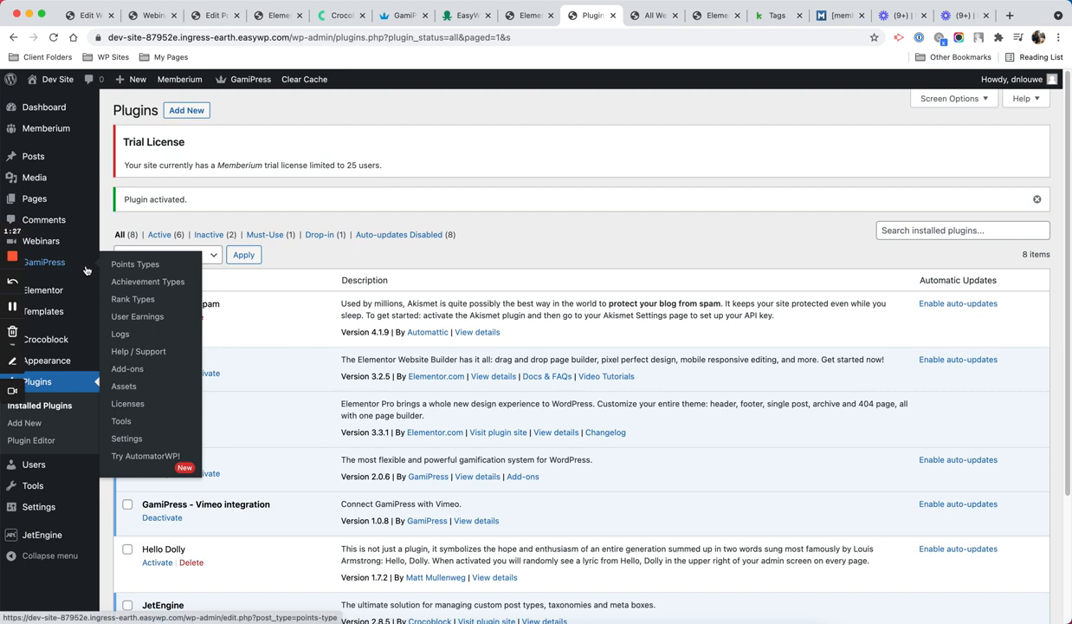
Step: Start a new GamiPress achievement type with the singular name 'Webinar Progress'
{"action": "left_click", "coordinate": [140, 284]}
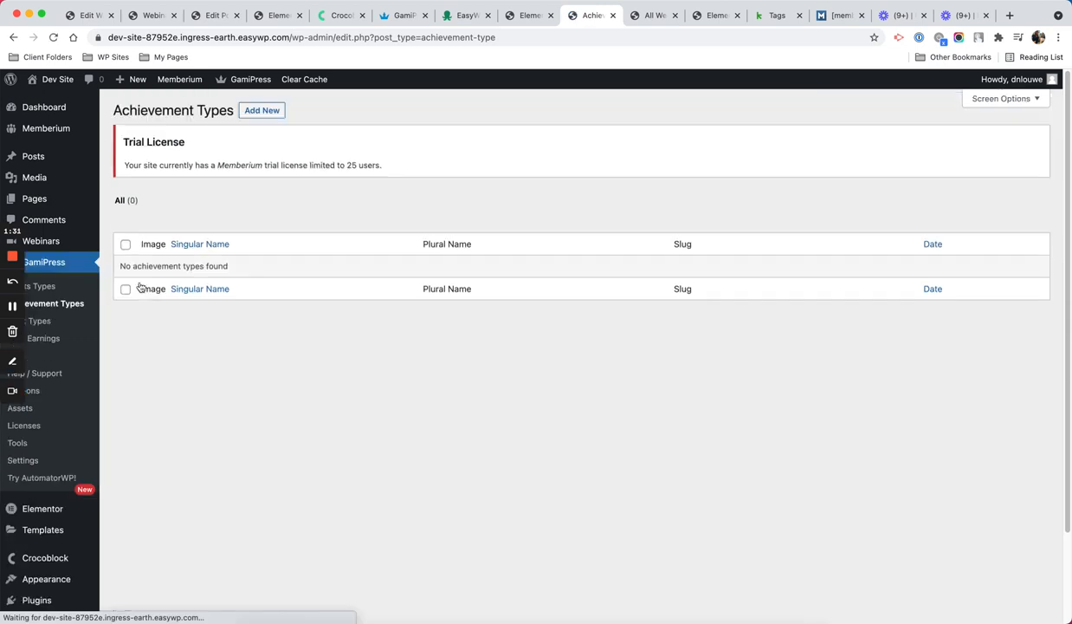
{"action": "left_click", "coordinate": [266, 111]}
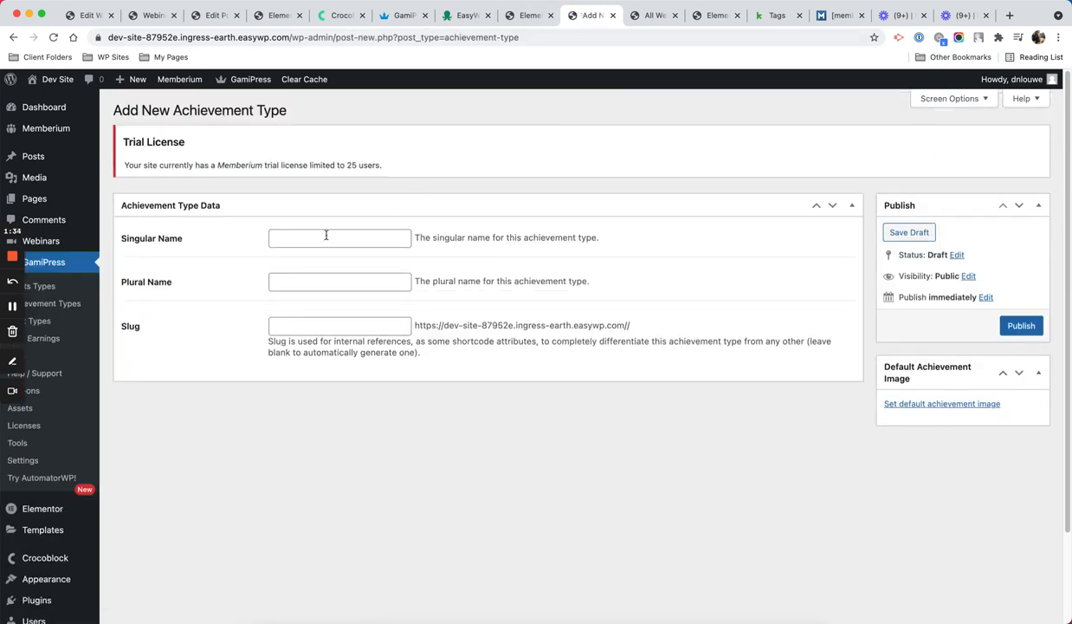
{"action": "left_click", "coordinate": [326, 235]}
{"action": "type", "text": "W"}
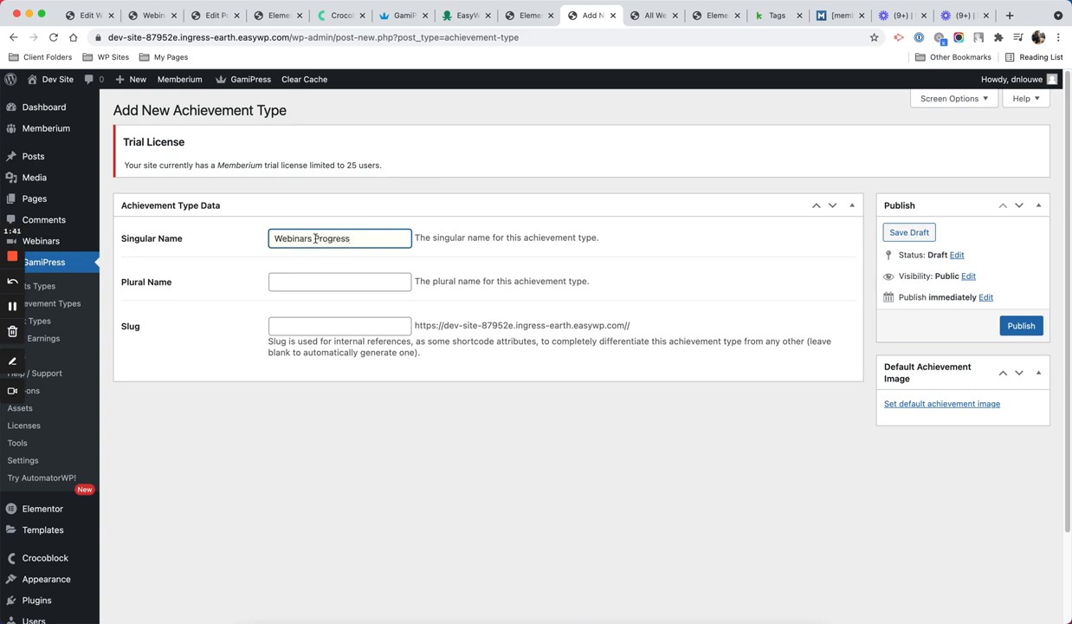
{"action": "key", "text": "BackSpace"}
Step: Give it plural name 'Webinars Progress' and slug 'webinar-progress', then publish
{"action": "left_click", "coordinate": [339, 281]}
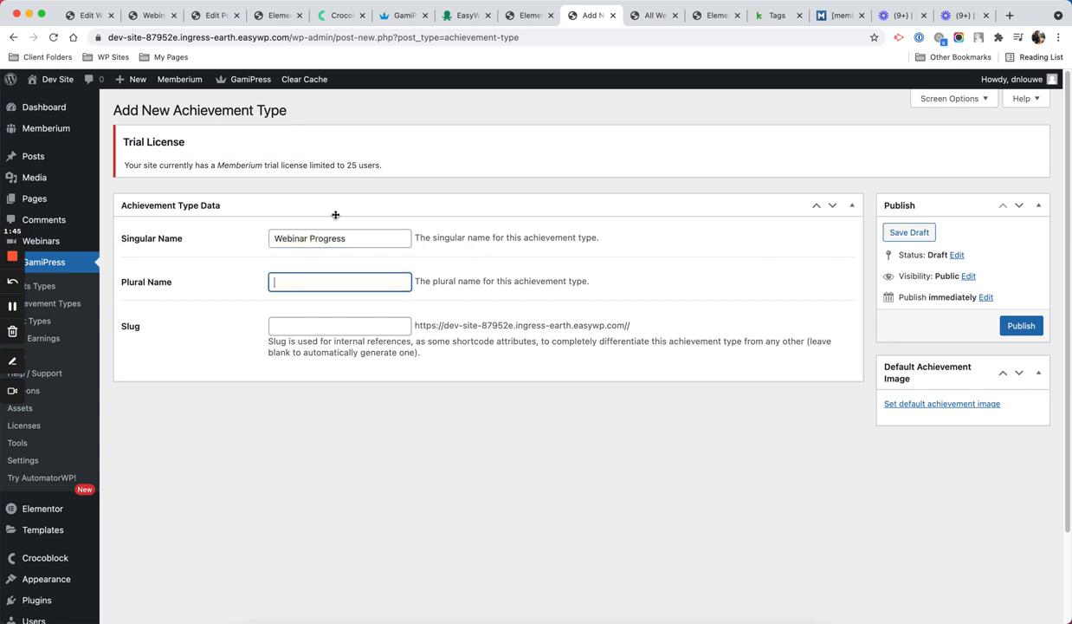
{"action": "type", "text": "Webinars Progress"}
{"action": "key", "text": "Tab"}
{"action": "type", "text": "webinar-progress"}
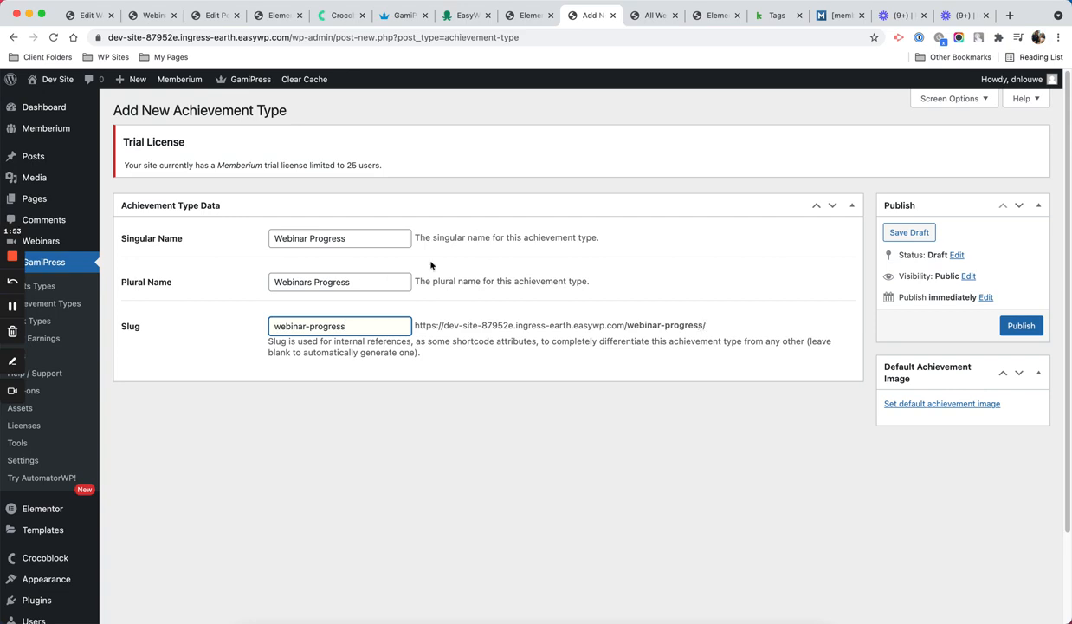
{"action": "left_click", "coordinate": [1024, 325]}
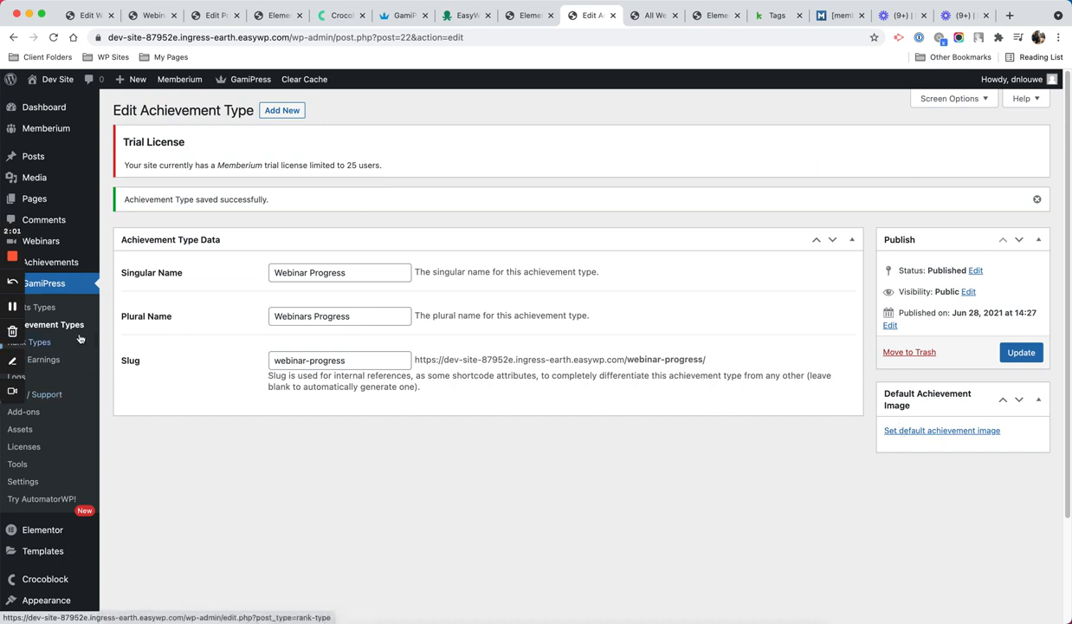
Step: Create a Webinars Progress achievement titled 'Watched Webinar Sample 1', leaving points at 0
{"action": "mouse_move", "coordinate": [78, 259]}
{"action": "left_click", "coordinate": [128, 264]}
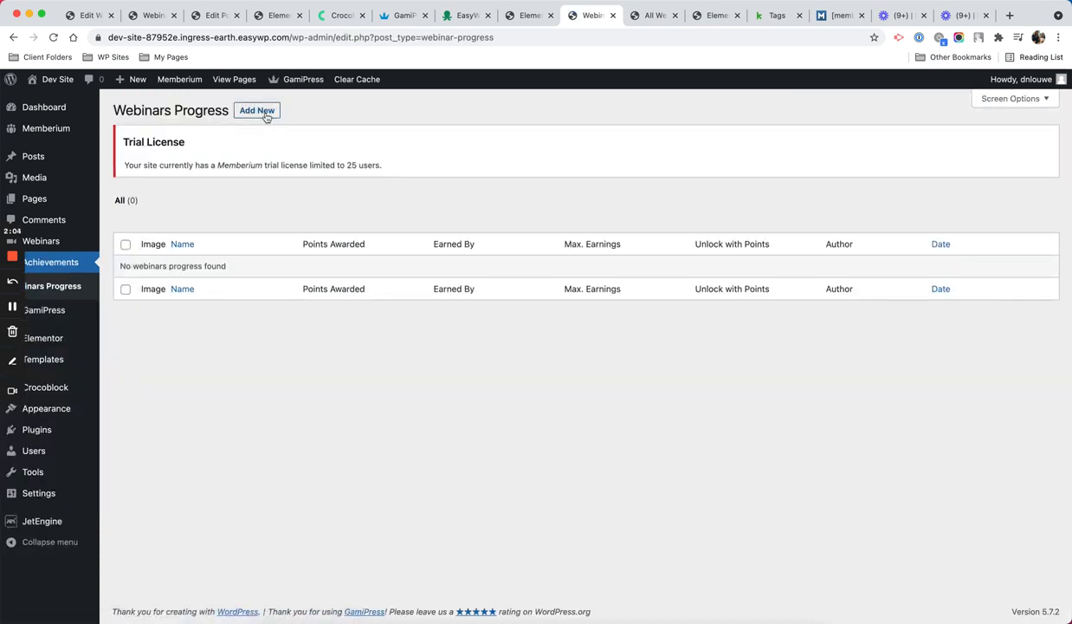
{"action": "left_click", "coordinate": [264, 113]}
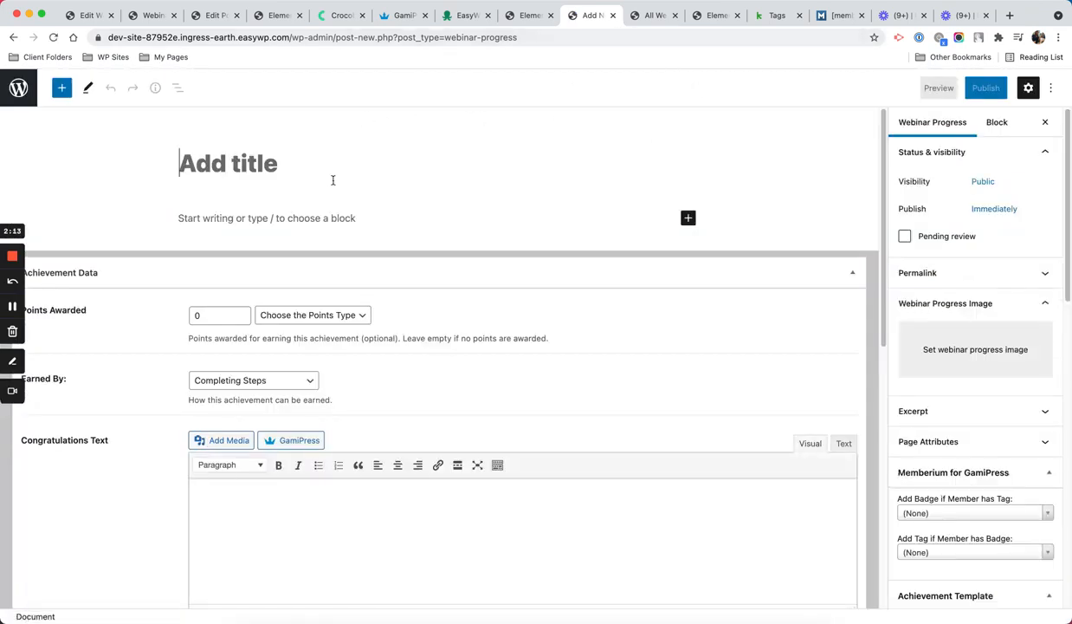
{"action": "type", "text": "Wat"}
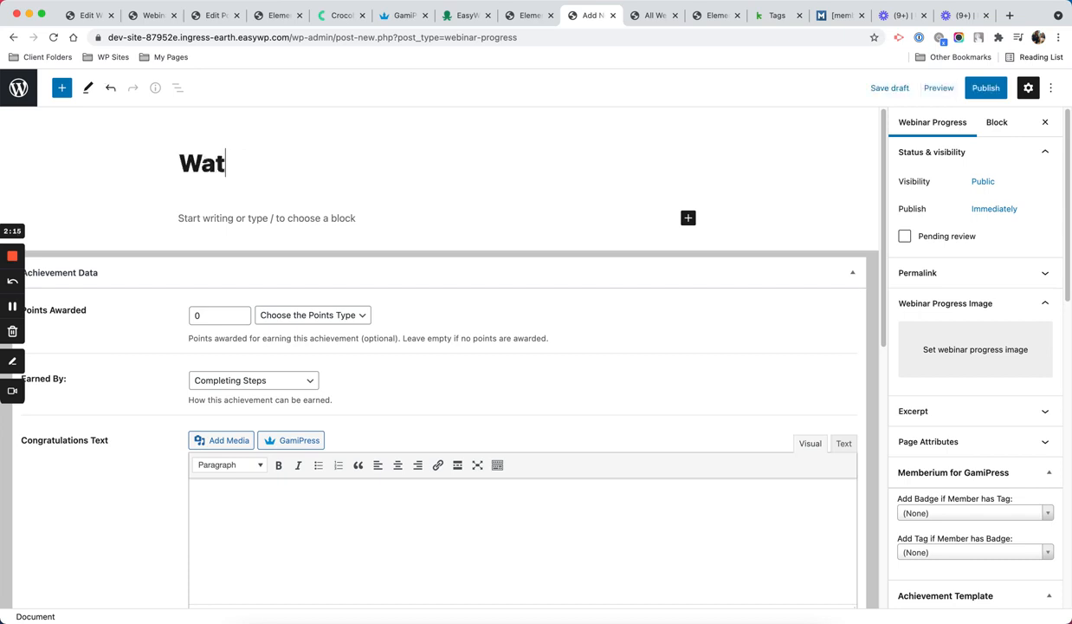
{"action": "type", "text": "ched Webinar"}
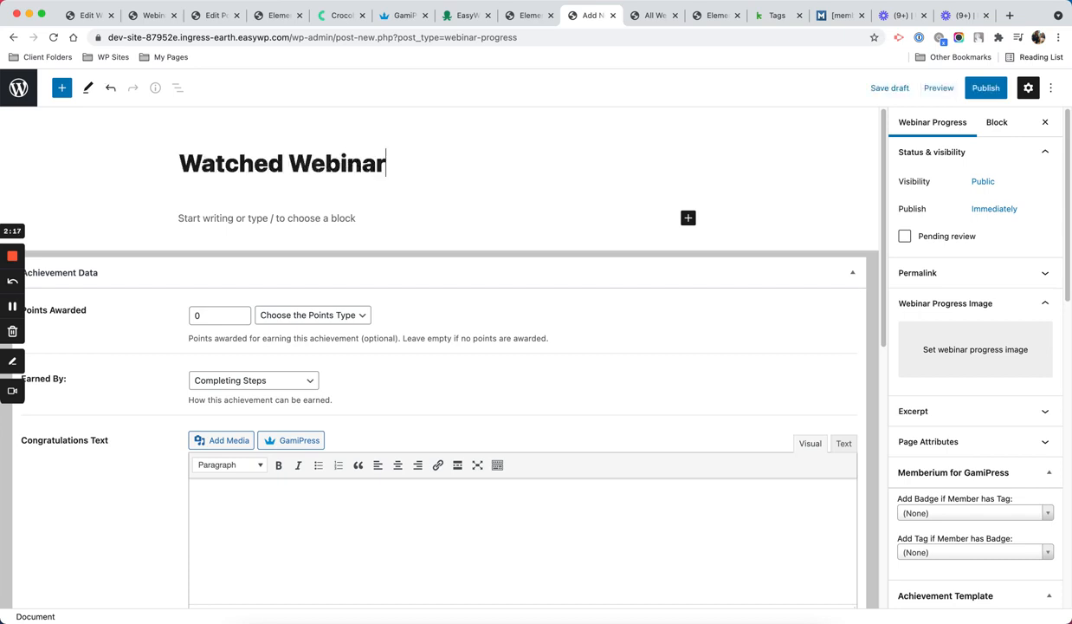
{"action": "type", "text": " Sample 1"}
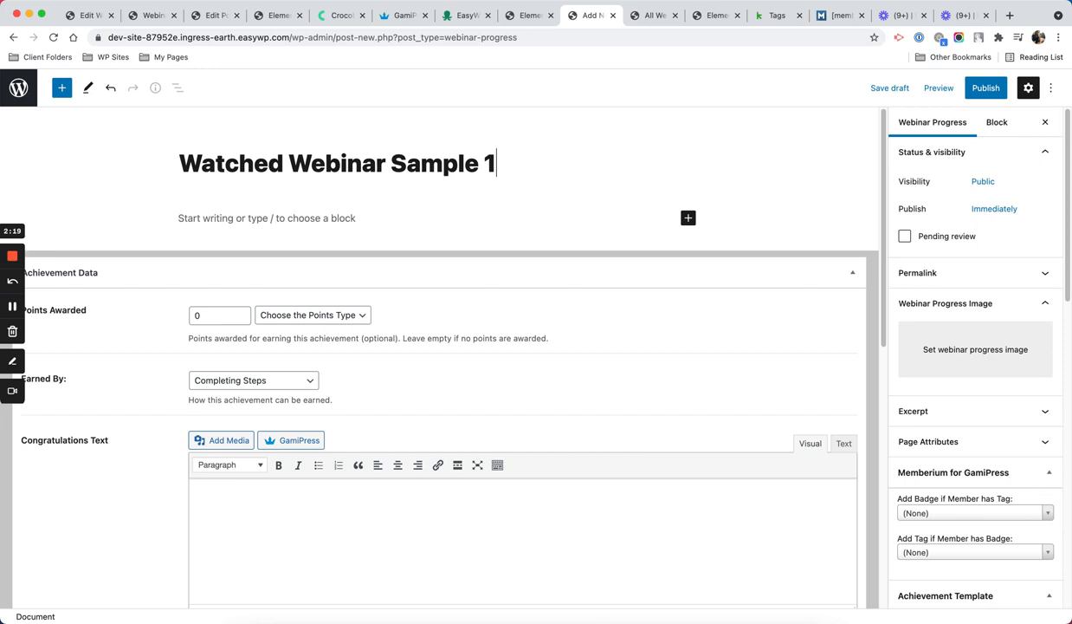
{"action": "left_click", "coordinate": [192, 315]}
{"action": "type", "text": "1"}
{"action": "left_click", "coordinate": [272, 315]}
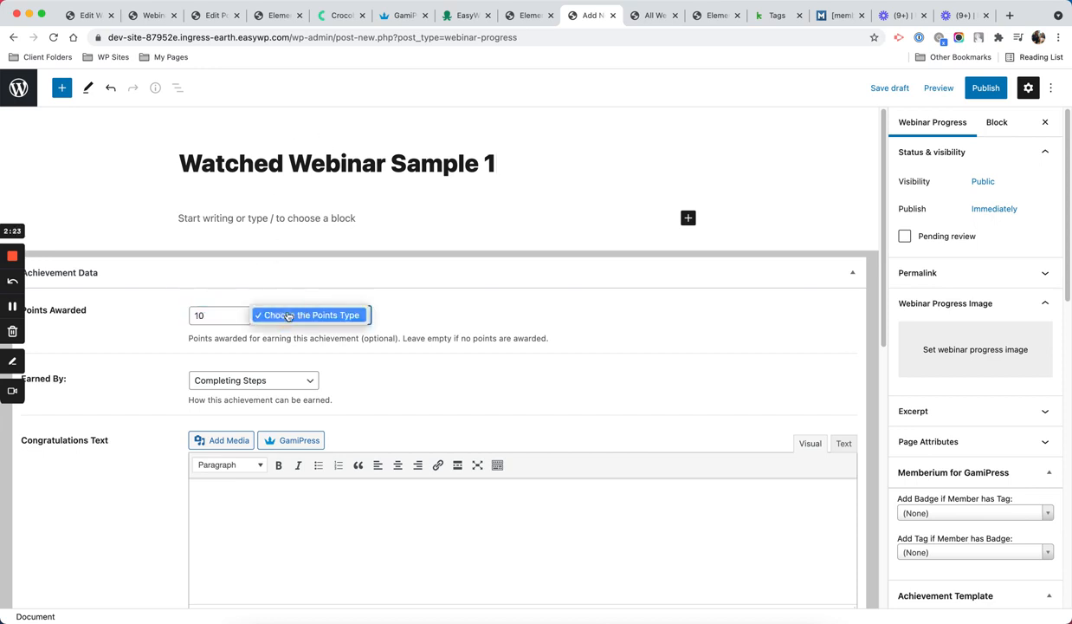
{"action": "left_click", "coordinate": [229, 320]}
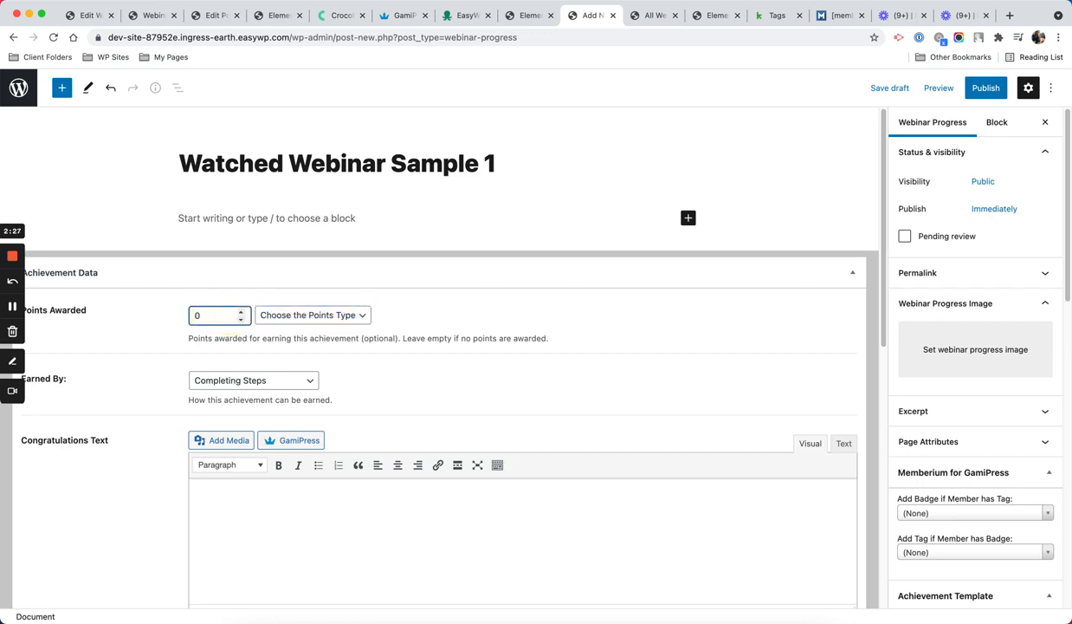
Step: Add a required step triggered by 'Watch a specific video' and focus its video field
{"action": "scroll", "coordinate": [434, 276], "scroll_direction": "down", "scroll_amount": 10}
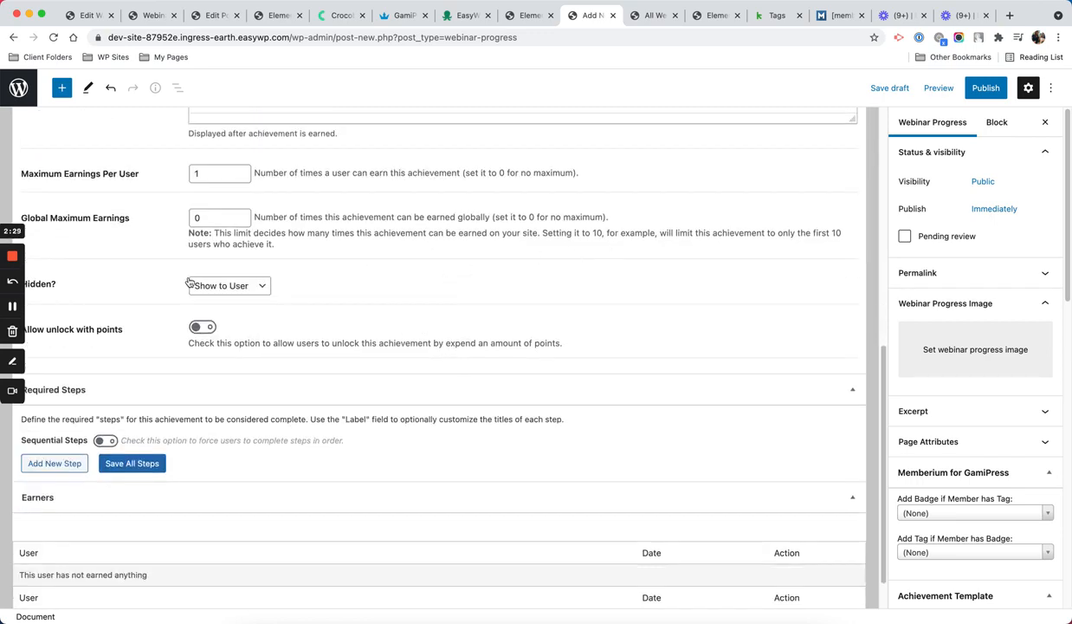
{"action": "scroll", "coordinate": [129, 224], "scroll_direction": "down", "scroll_amount": 1}
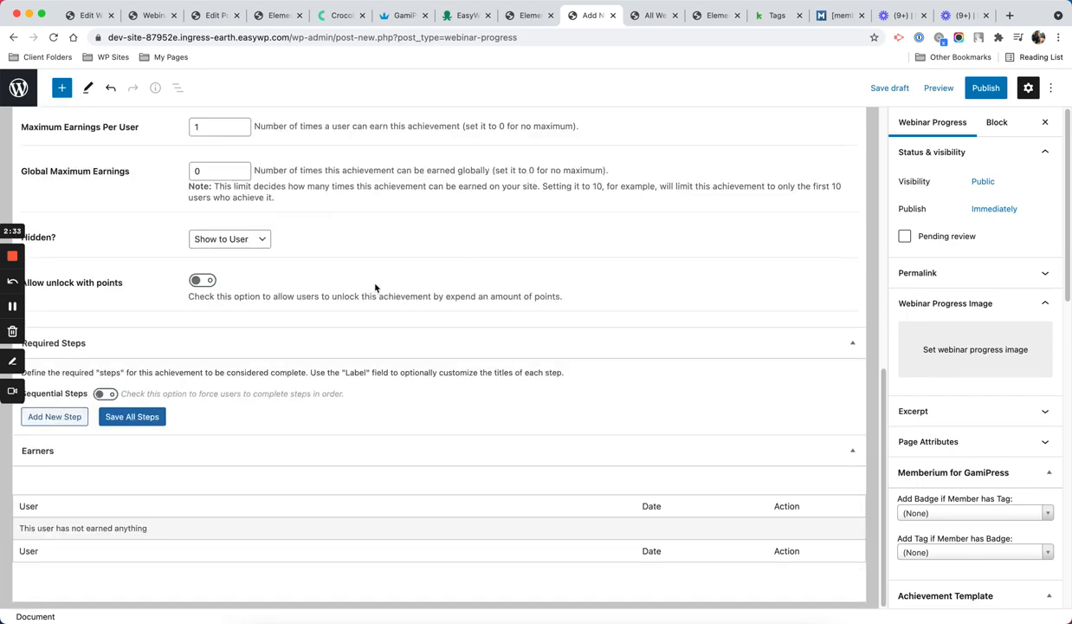
{"action": "left_click", "coordinate": [54, 416]}
{"action": "scroll", "coordinate": [308, 305], "scroll_direction": "down", "scroll_amount": 1}
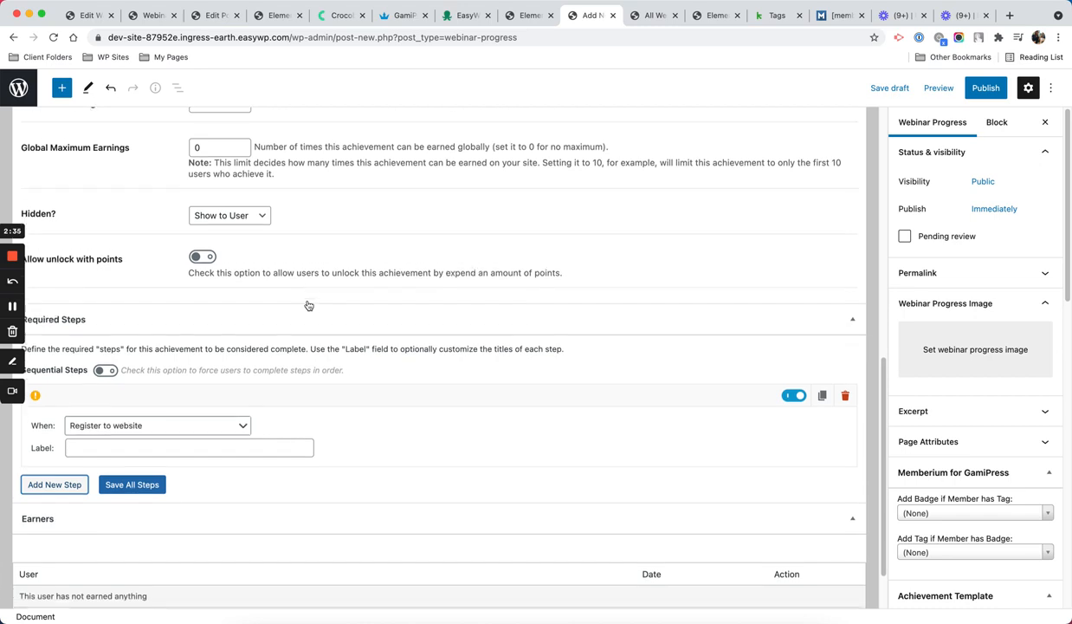
{"action": "left_click", "coordinate": [179, 425]}
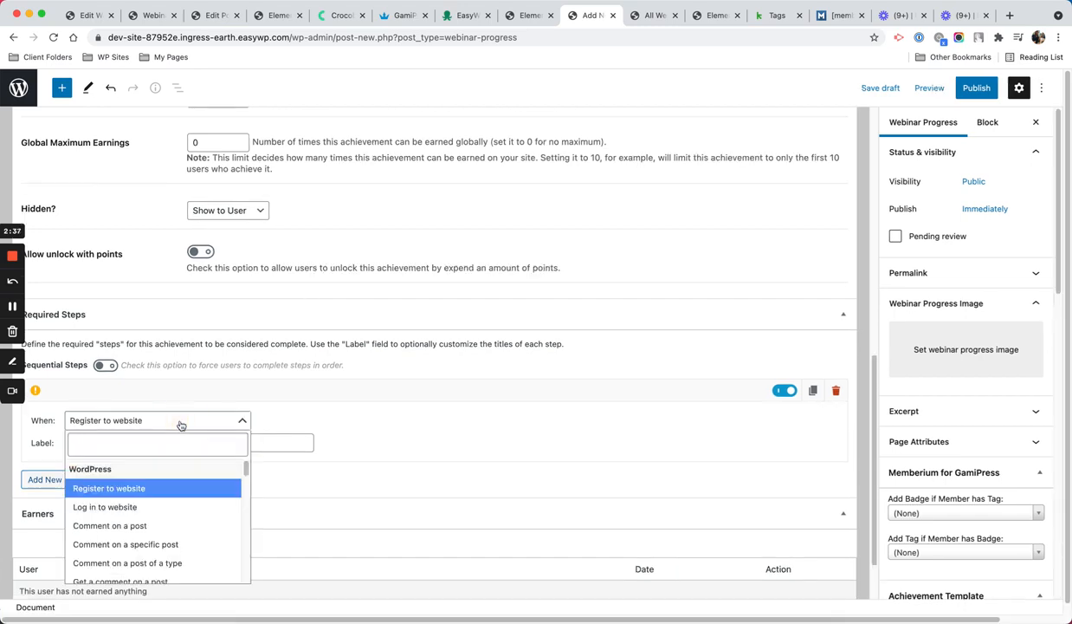
{"action": "type", "text": "vide"}
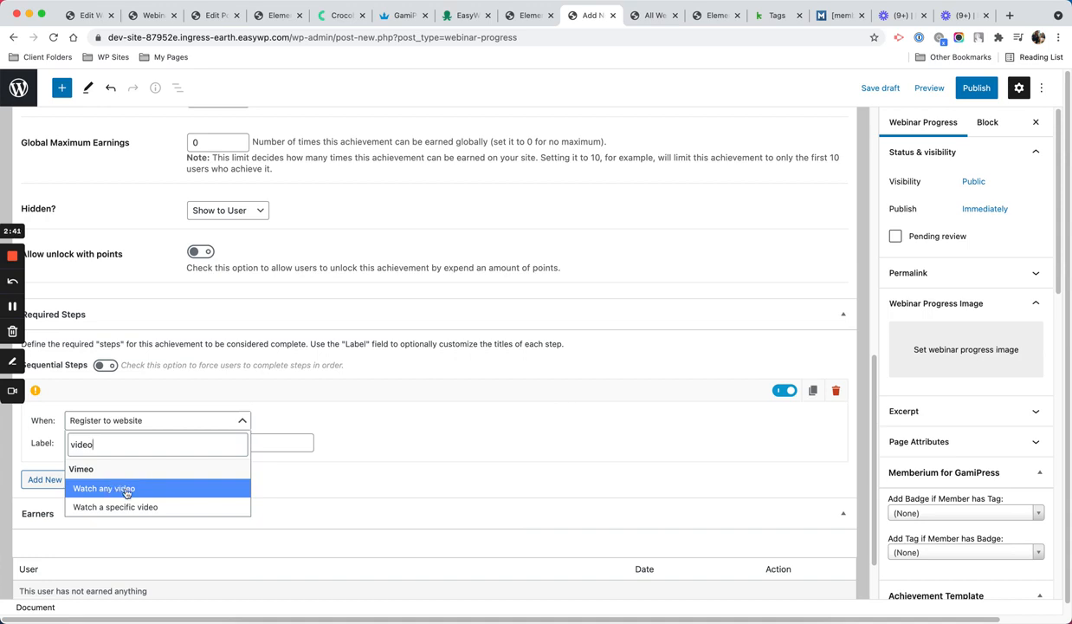
{"action": "type", "text": "o"}
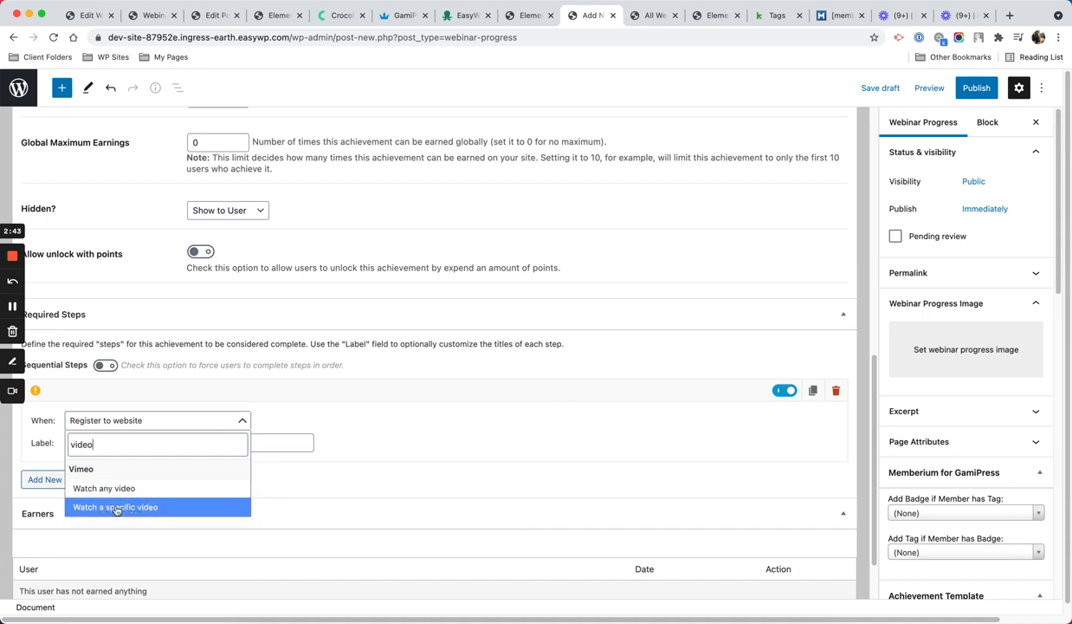
{"action": "left_click", "coordinate": [136, 507]}
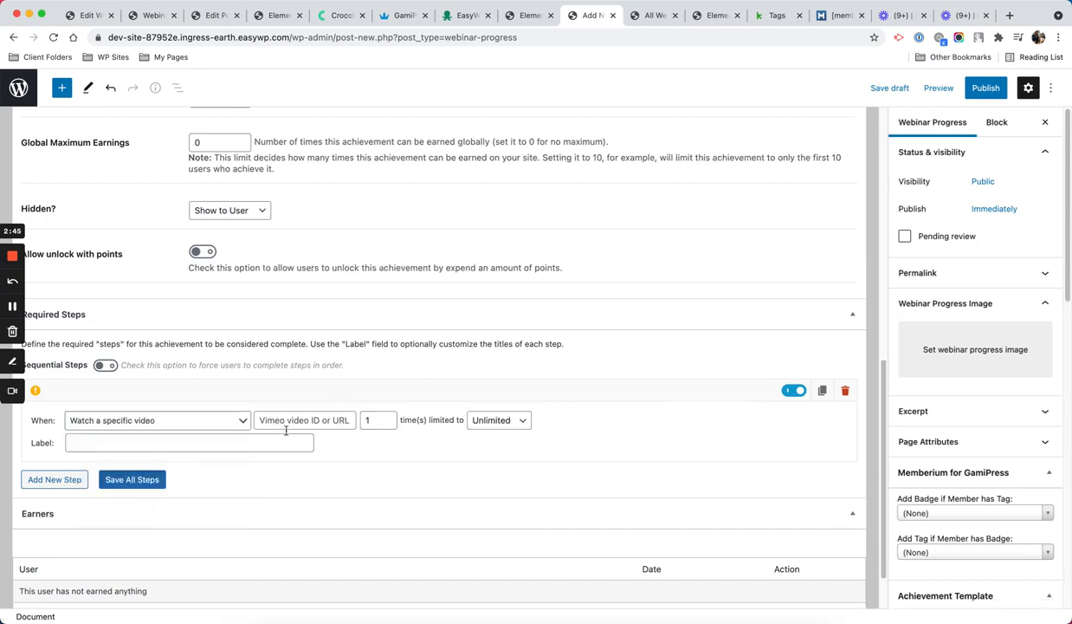
{"action": "left_click", "coordinate": [334, 420]}
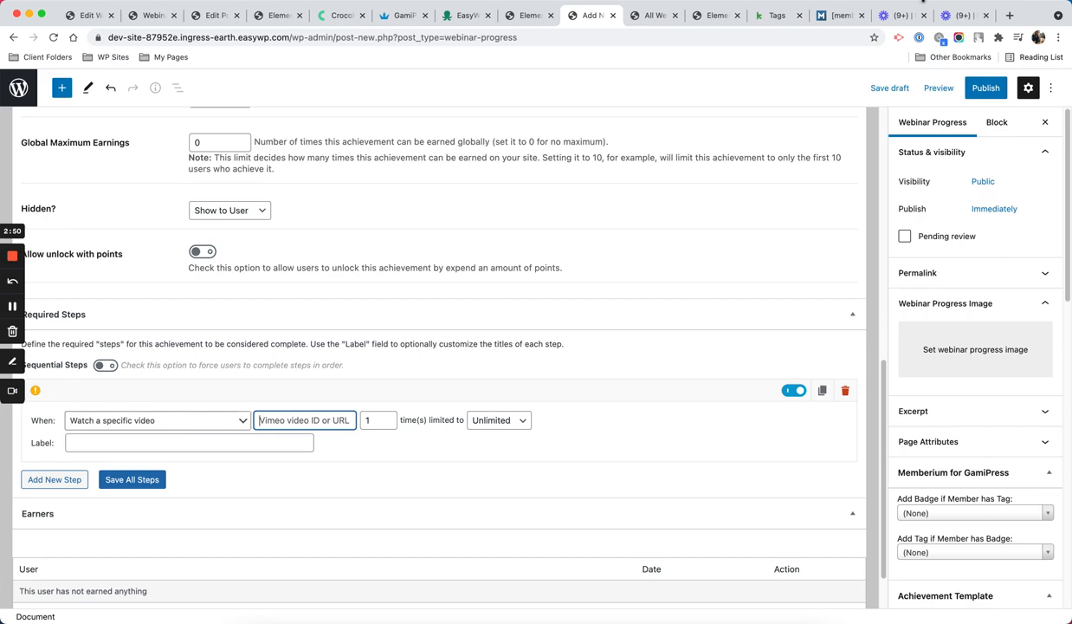
Step: Log into vimeo.com in a new tab with saved credentials and open the web hosting video's link
{"action": "left_click", "coordinate": [1010, 16]}
{"action": "type", "text": "vime"}
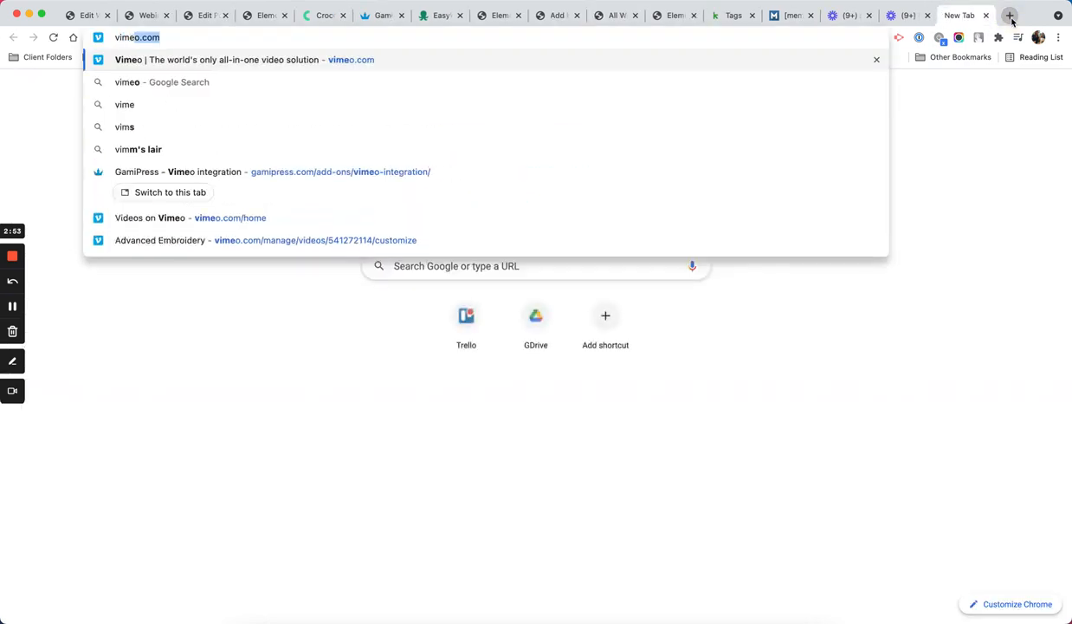
{"action": "key", "text": "Return"}
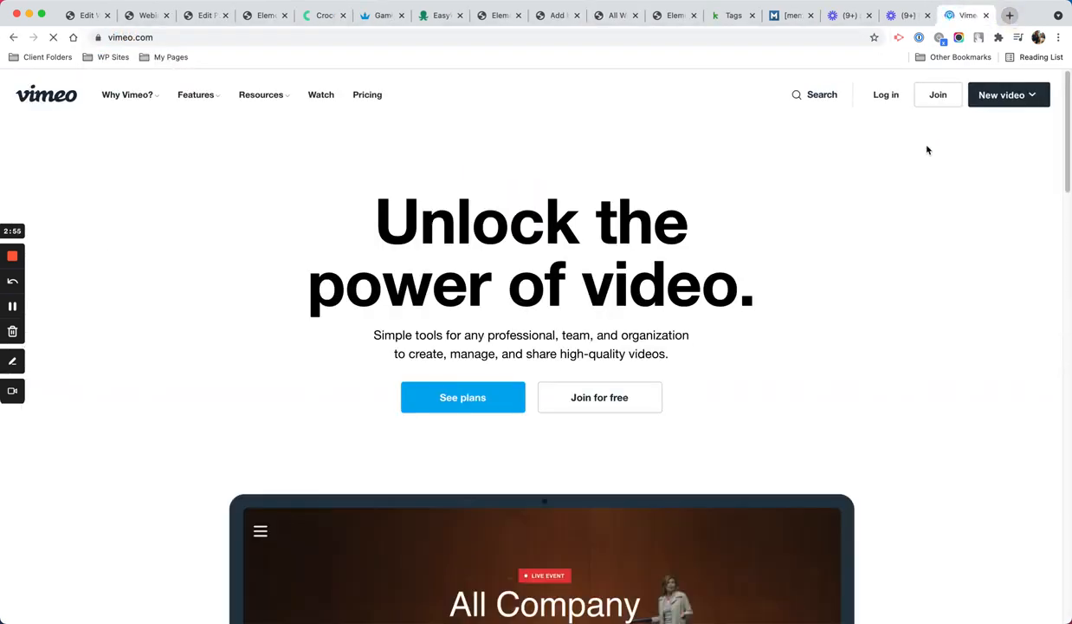
{"action": "scroll", "coordinate": [682, 274], "scroll_direction": "down", "scroll_amount": 5}
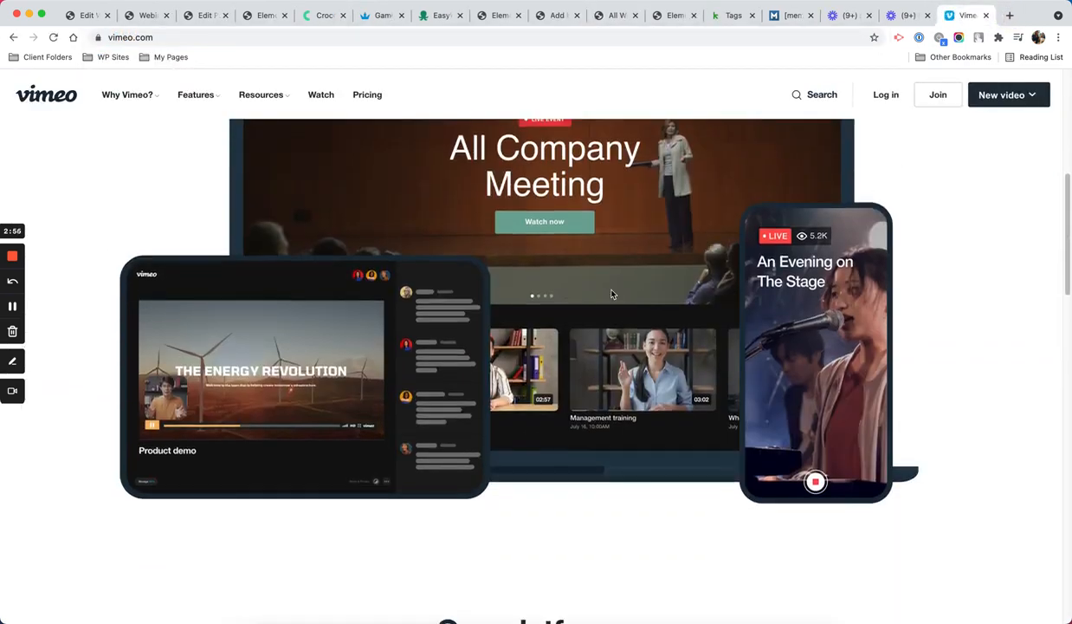
{"action": "left_click", "coordinate": [883, 95]}
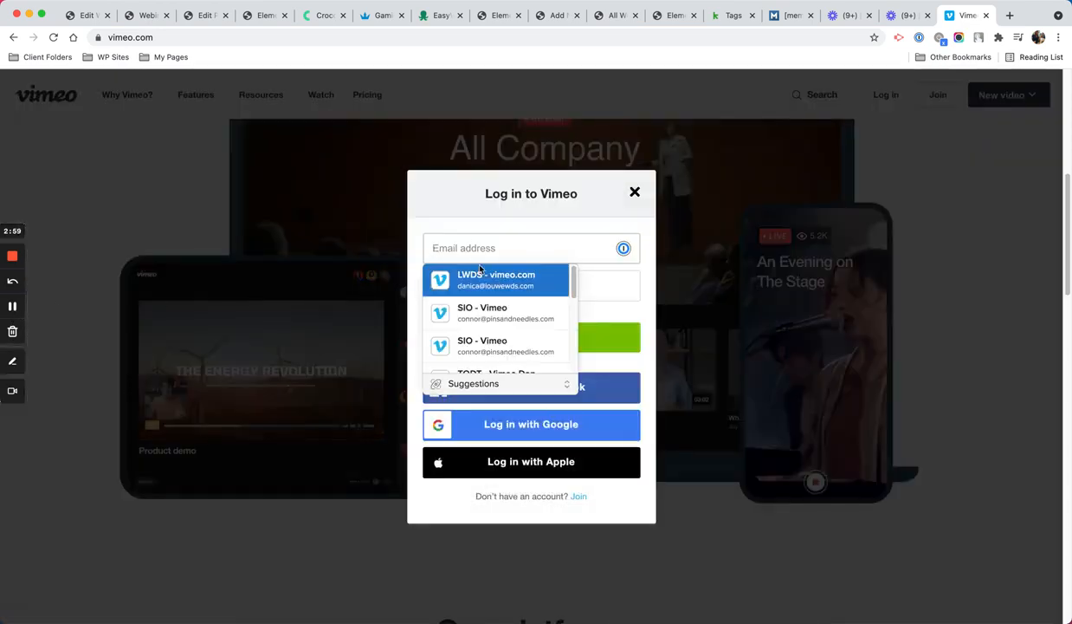
{"action": "left_click", "coordinate": [493, 277]}
{"action": "left_click", "coordinate": [543, 338]}
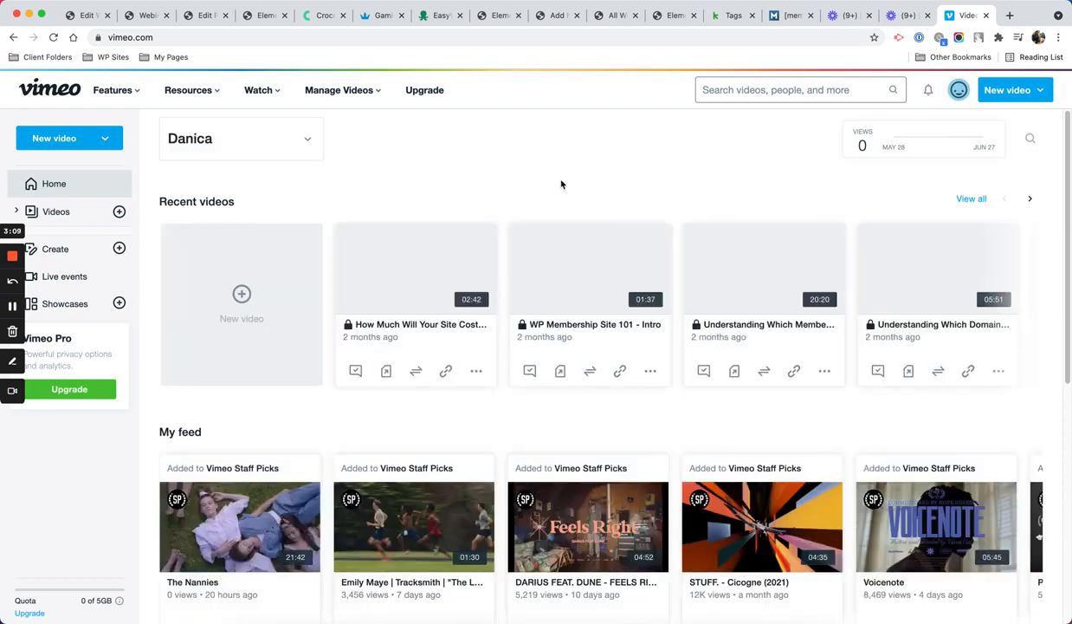
{"action": "left_click", "coordinate": [945, 327]}
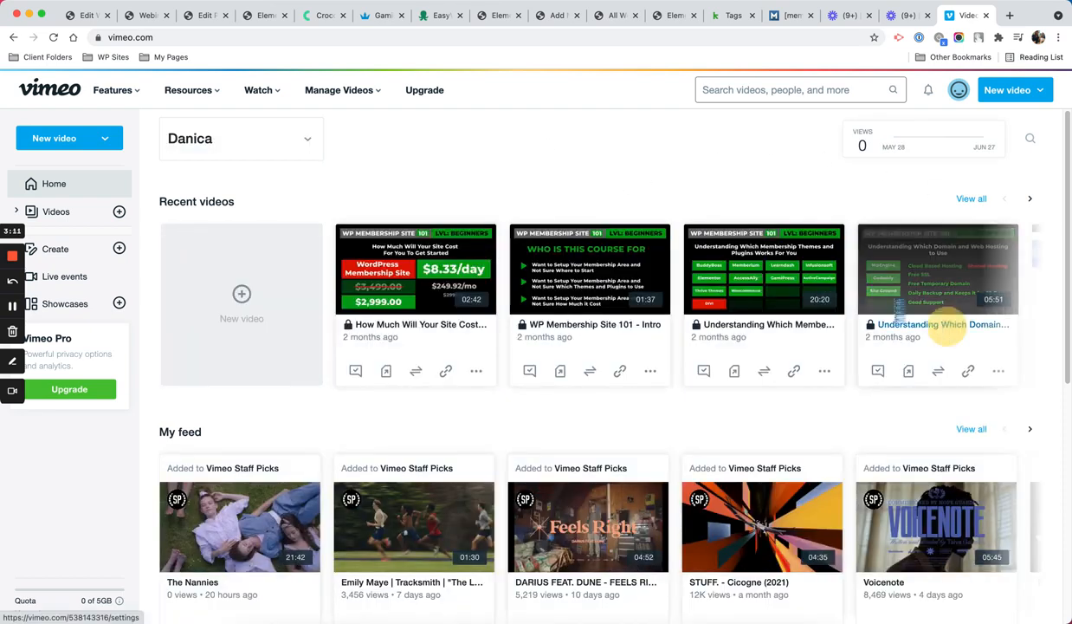
{"action": "left_click", "coordinate": [967, 371]}
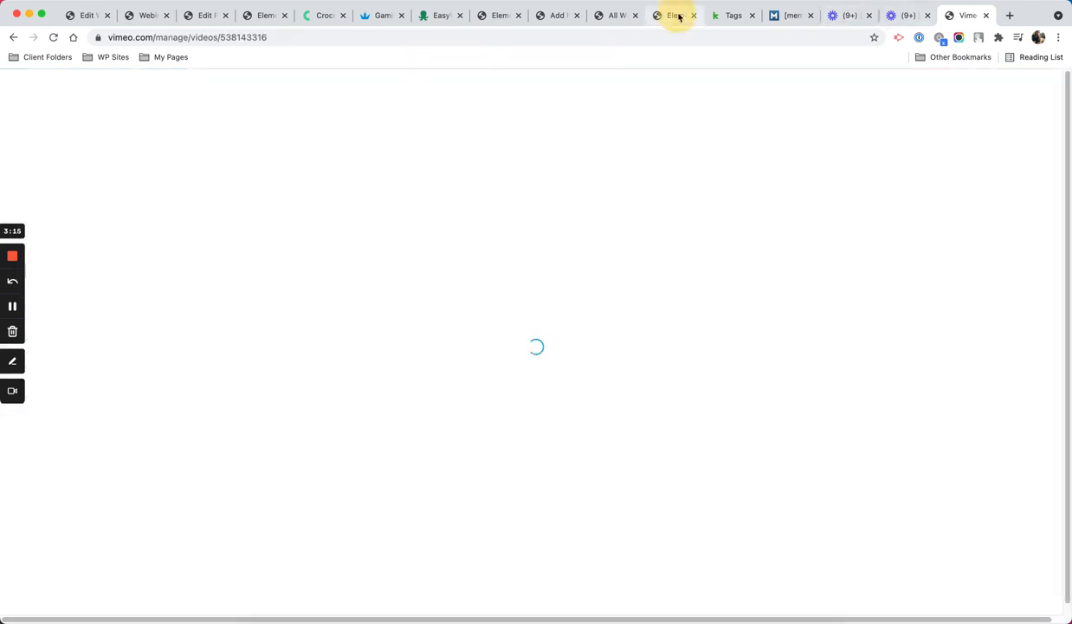
Step: Paste the copied Vimeo link into the step's video field and check what the clipboard held
{"action": "left_click", "coordinate": [678, 15]}
{"action": "left_click", "coordinate": [610, 15]}
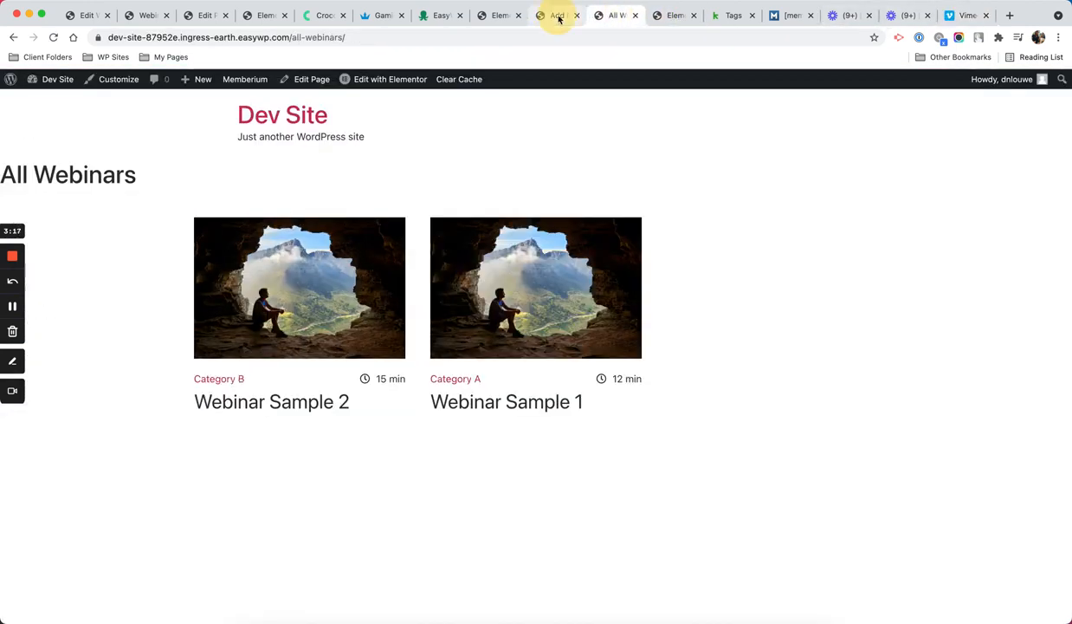
{"action": "left_click", "coordinate": [557, 15]}
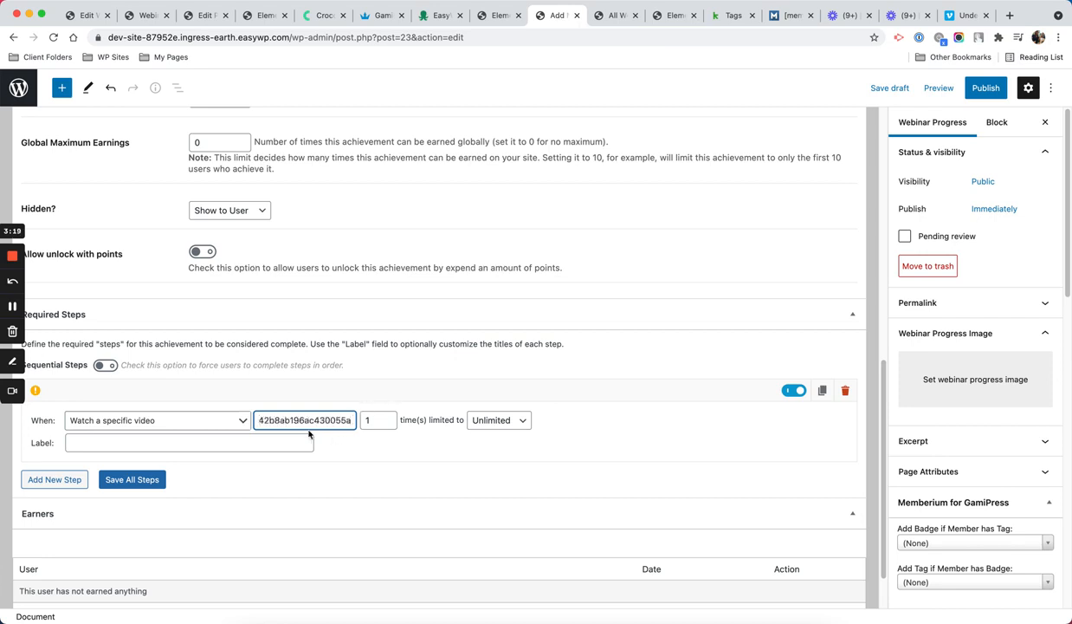
{"action": "left_click", "coordinate": [524, 37]}
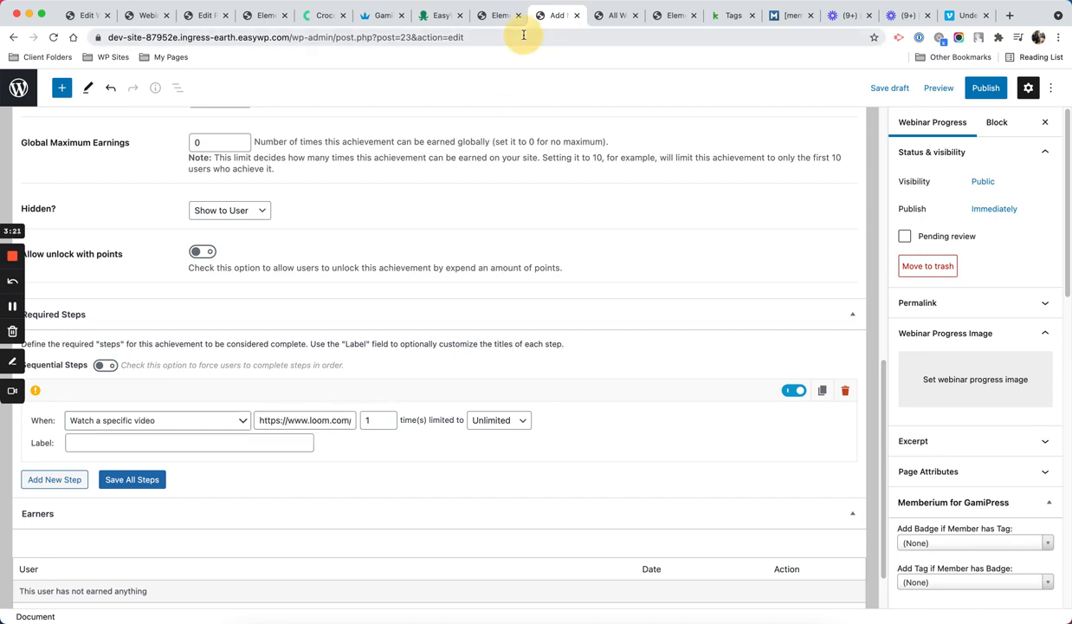
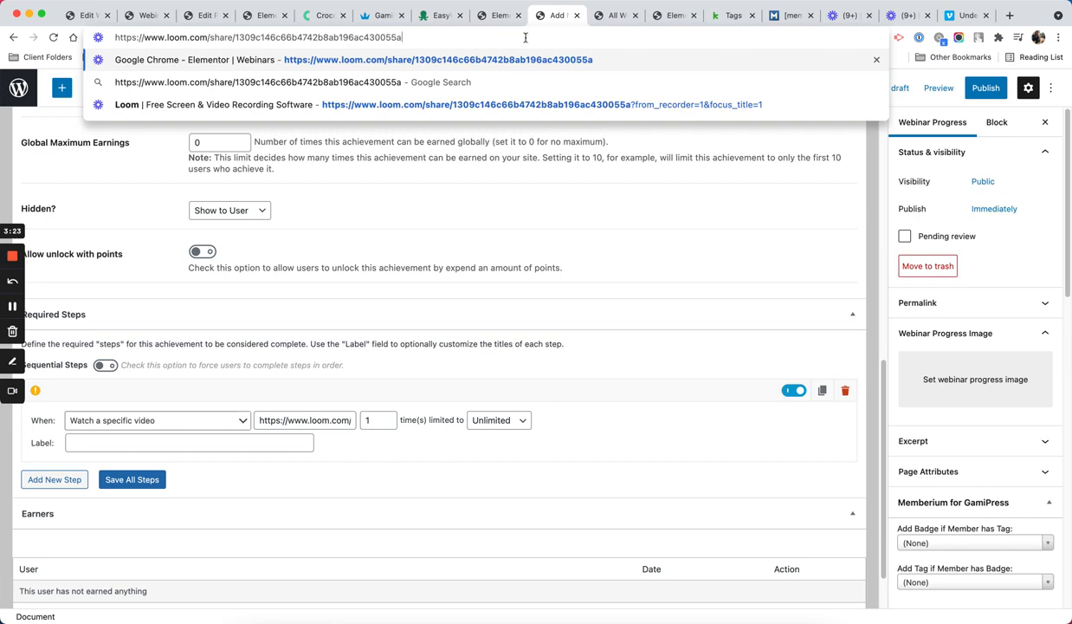
{"action": "left_click", "coordinate": [699, 420]}
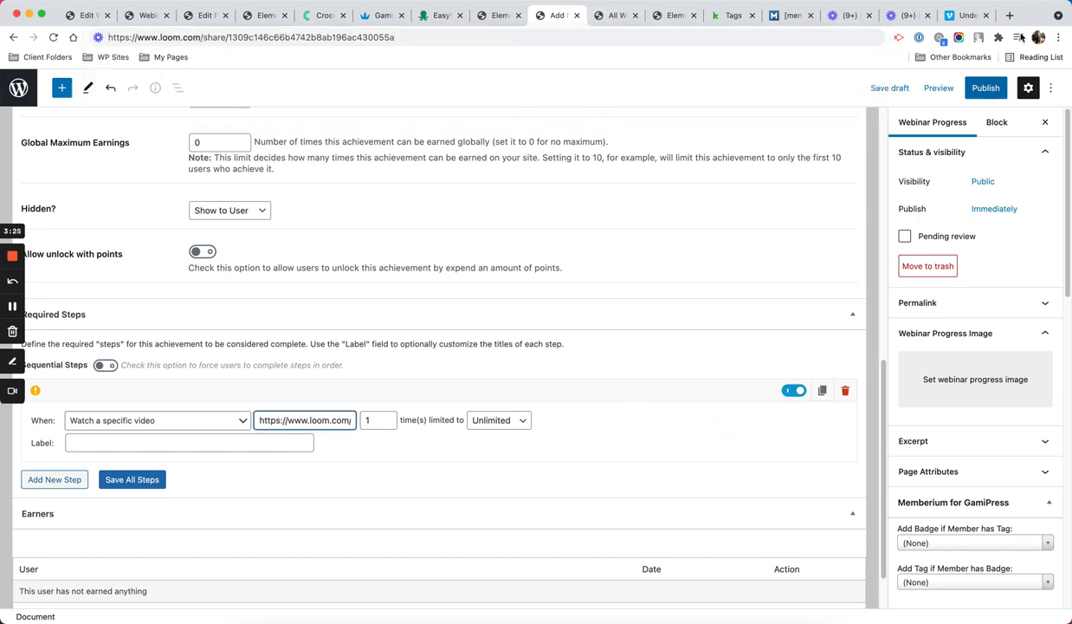
Step: Copy ID 538143316 from the Vimeo page address into the video field, without the slash
{"action": "left_click", "coordinate": [967, 15]}
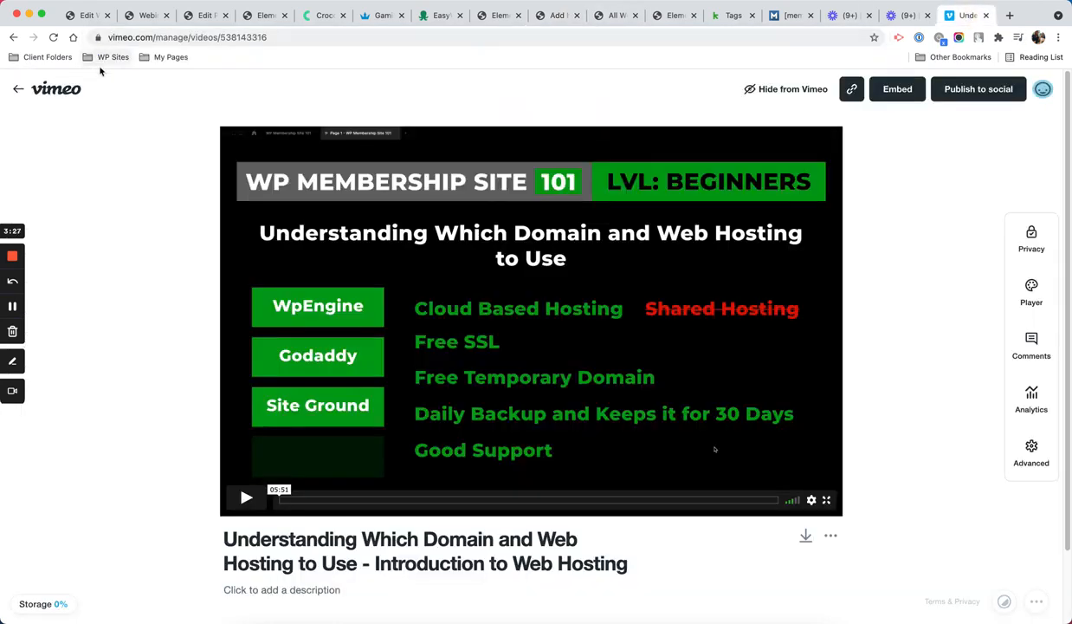
{"action": "left_click_drag", "start_coordinate": [218, 40], "coordinate": [337, 30]}
{"action": "key", "text": "super+c"}
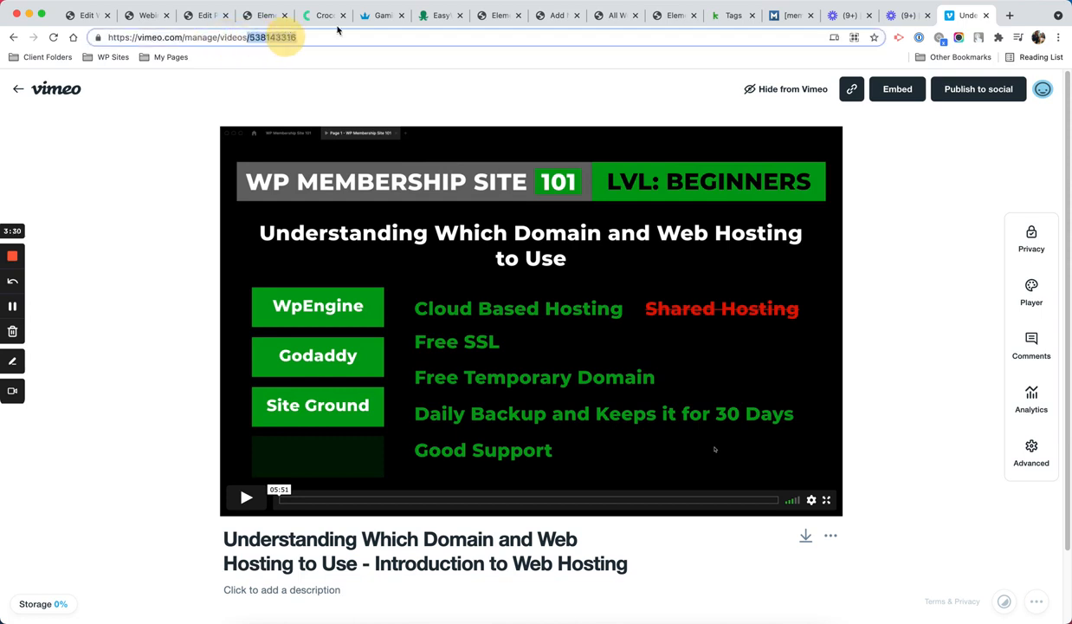
{"action": "left_click", "coordinate": [548, 16]}
{"action": "key", "text": "super+a"}
{"action": "key", "text": "super+v"}
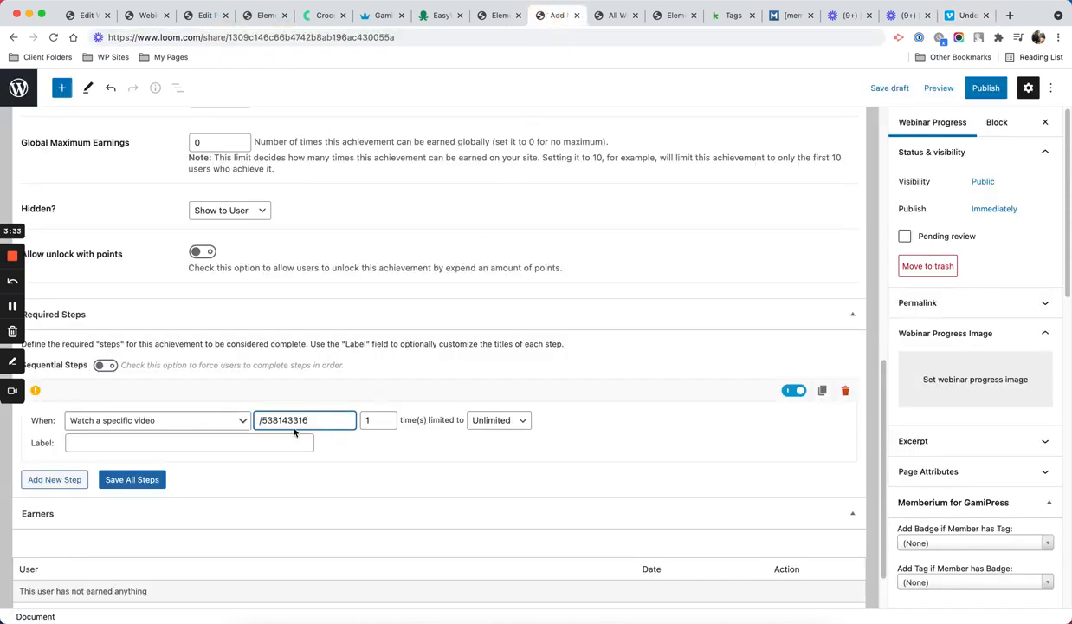
{"action": "key", "text": "BackSpace"}
Step: Label the video step 'Watched Webinar Sample 1' and save all steps
{"action": "left_click", "coordinate": [237, 444]}
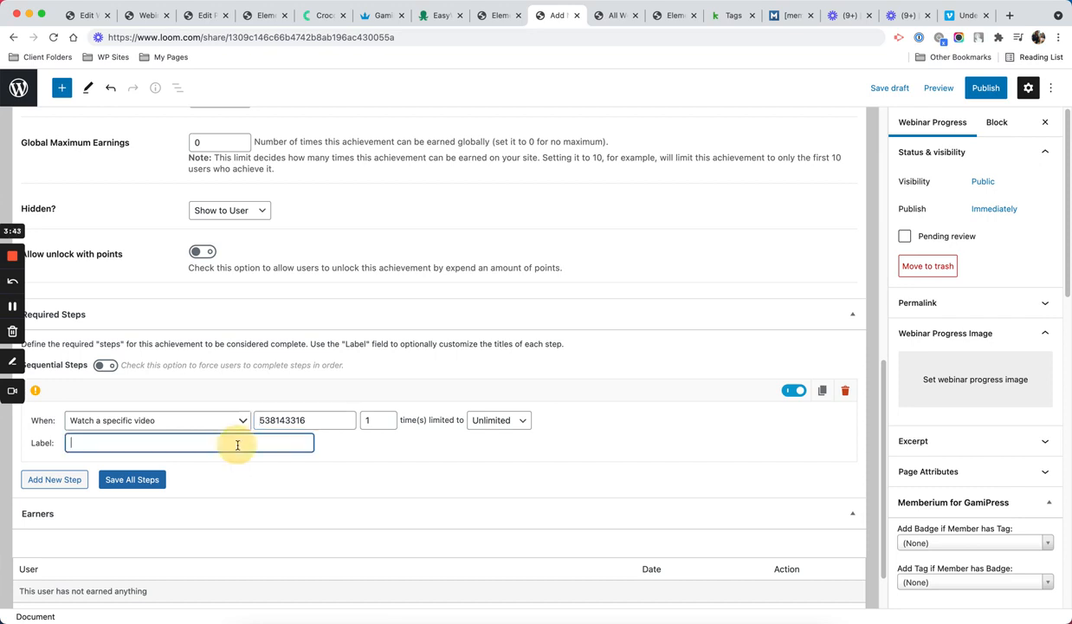
{"action": "type", "text": "Watched "}
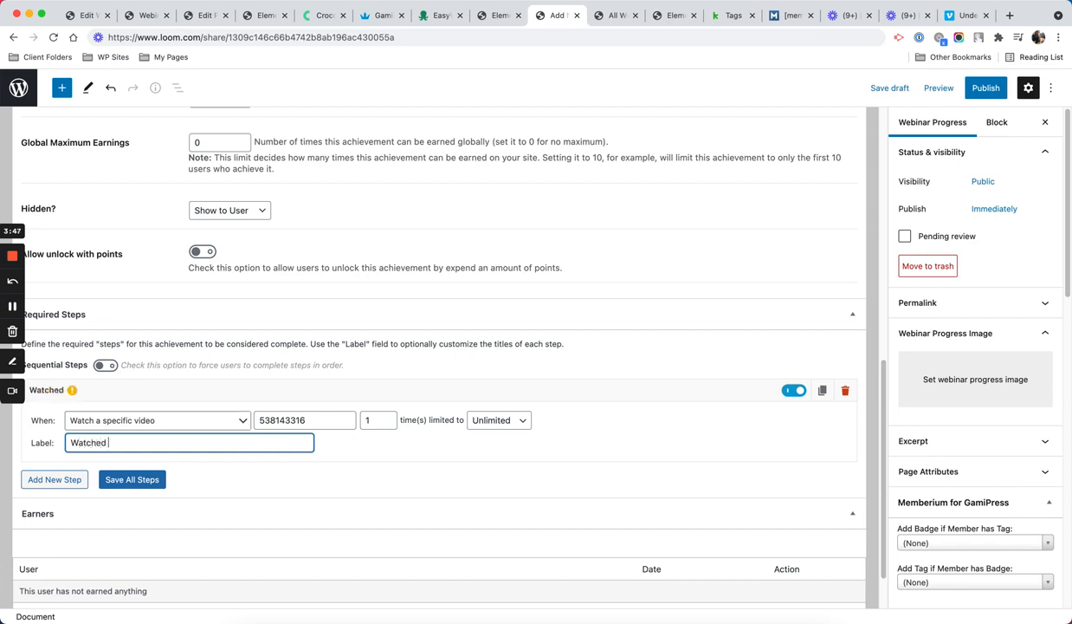
{"action": "type", "text": "Webinar Sample 1"}
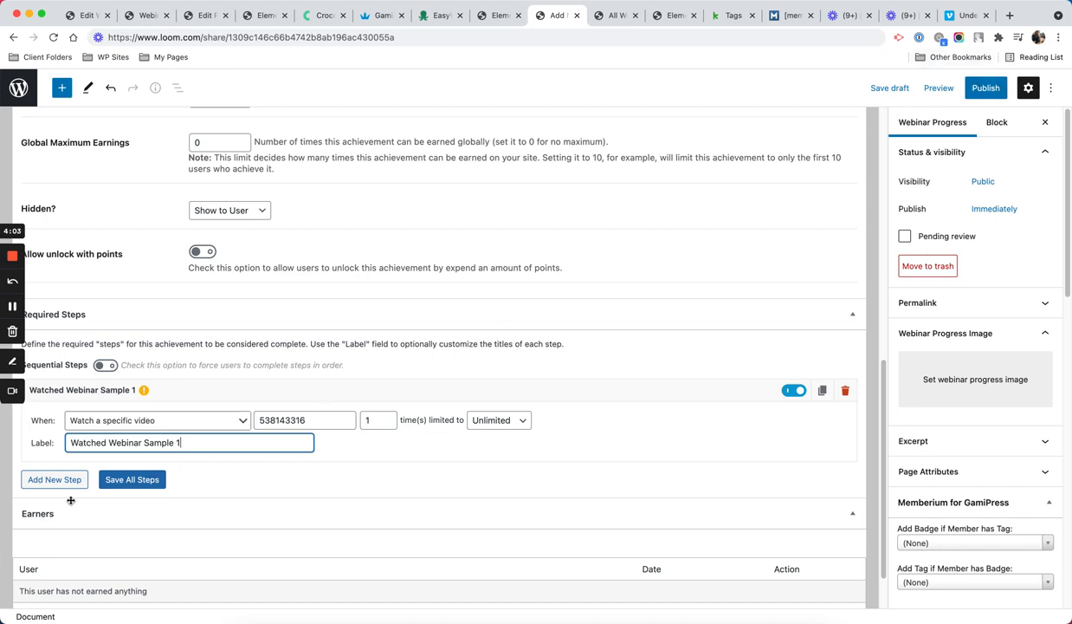
{"action": "left_click", "coordinate": [117, 481]}
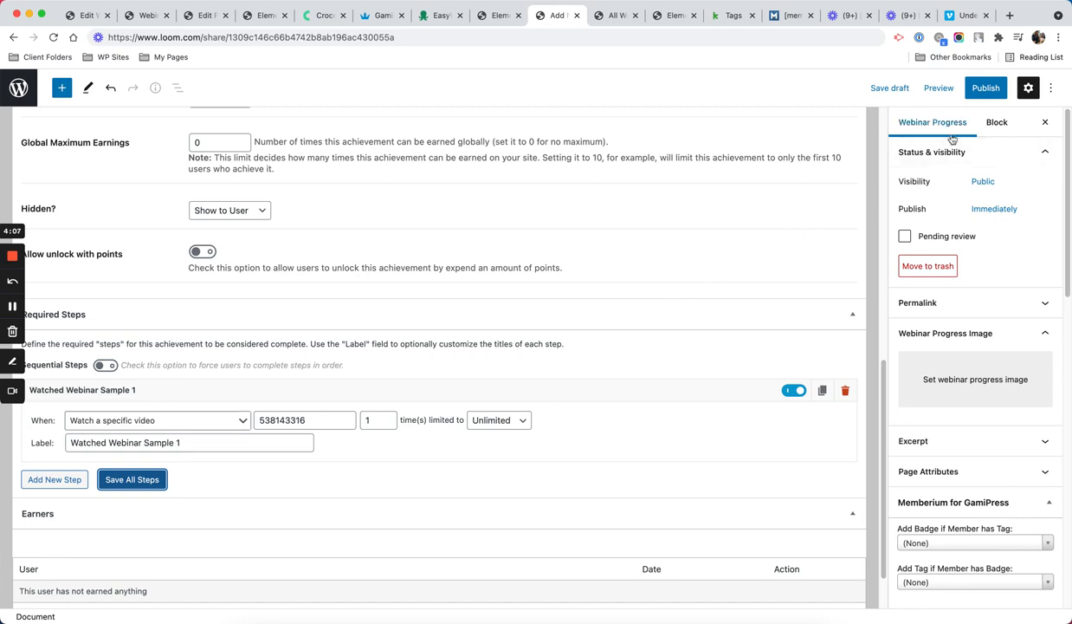
Step: Back out of publishing and browse the badge-holder tag list, searching 'co', without choosing a tag
{"action": "left_click", "coordinate": [984, 90]}
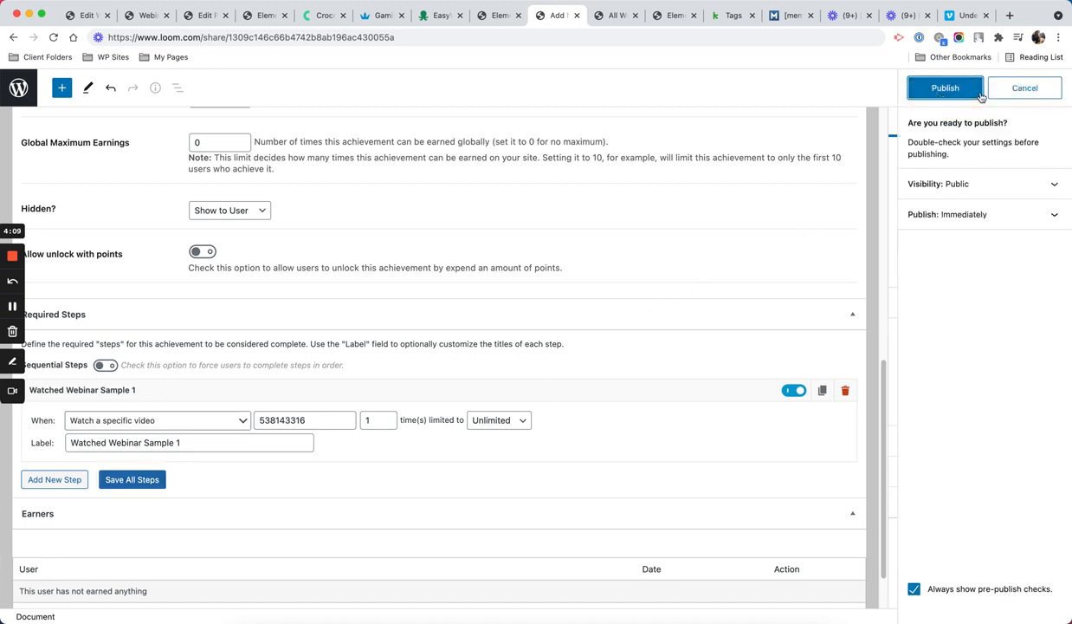
{"action": "left_click", "coordinate": [948, 94]}
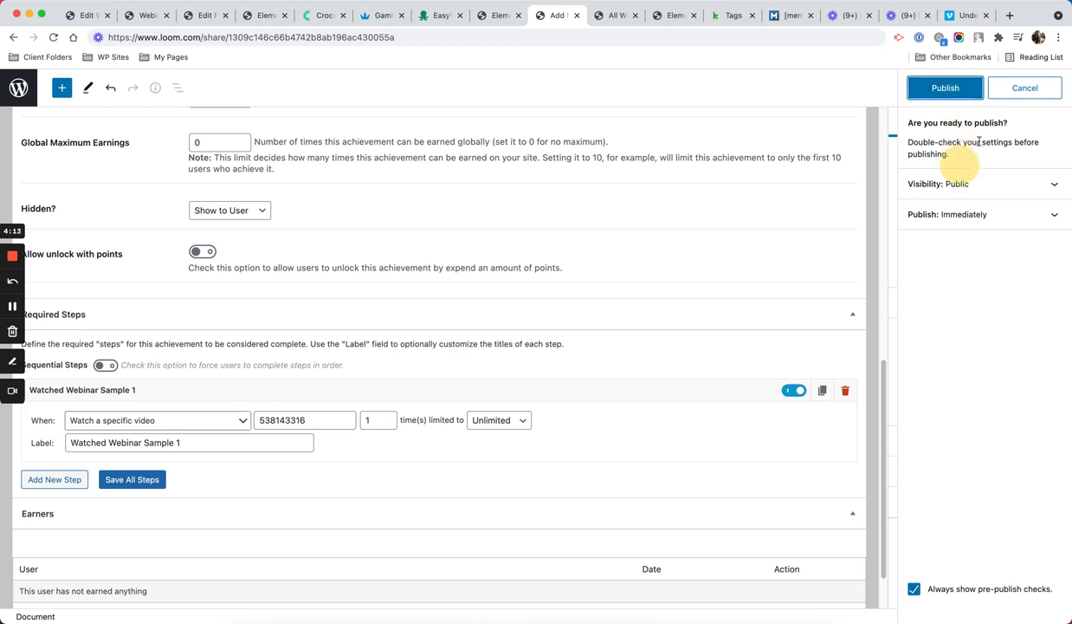
{"action": "left_click", "coordinate": [1027, 90]}
{"action": "scroll", "coordinate": [961, 260], "scroll_direction": "down", "scroll_amount": 4}
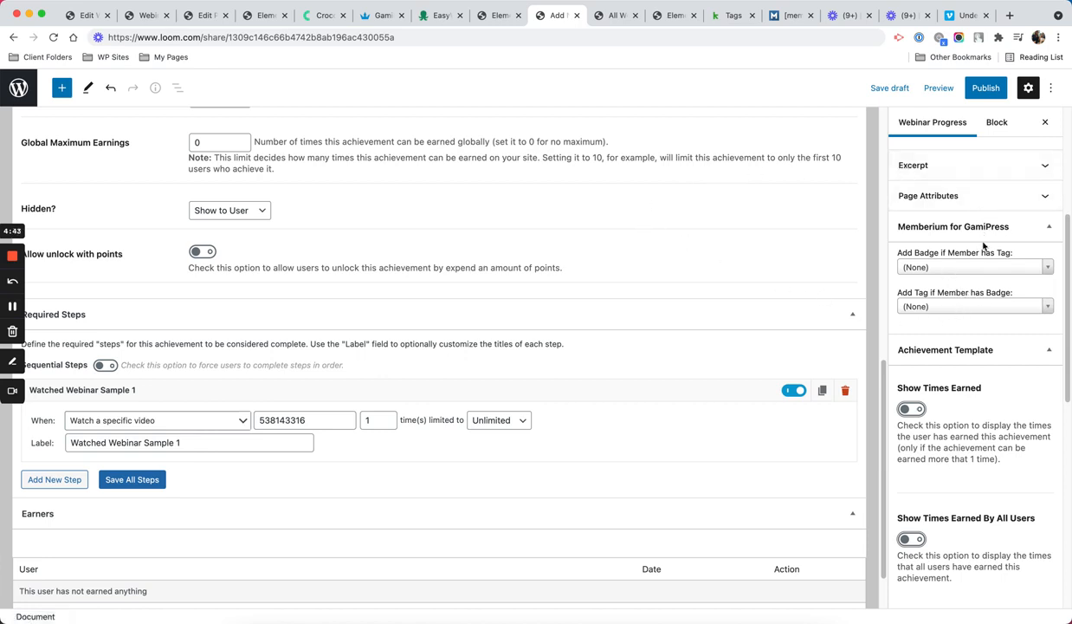
{"action": "left_click", "coordinate": [956, 304]}
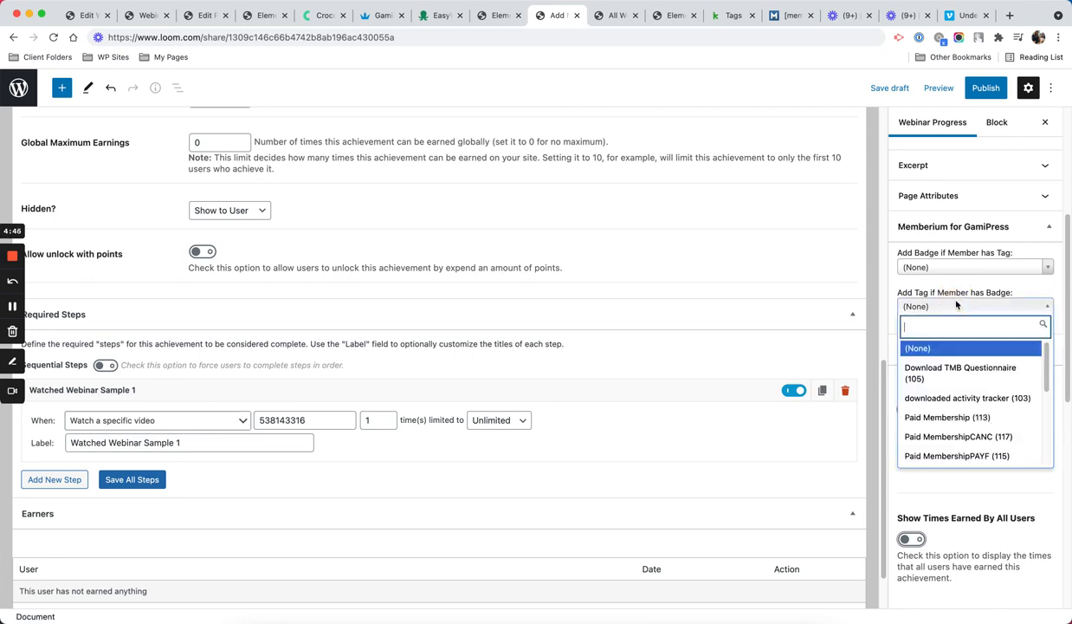
{"action": "type", "text": "com"}
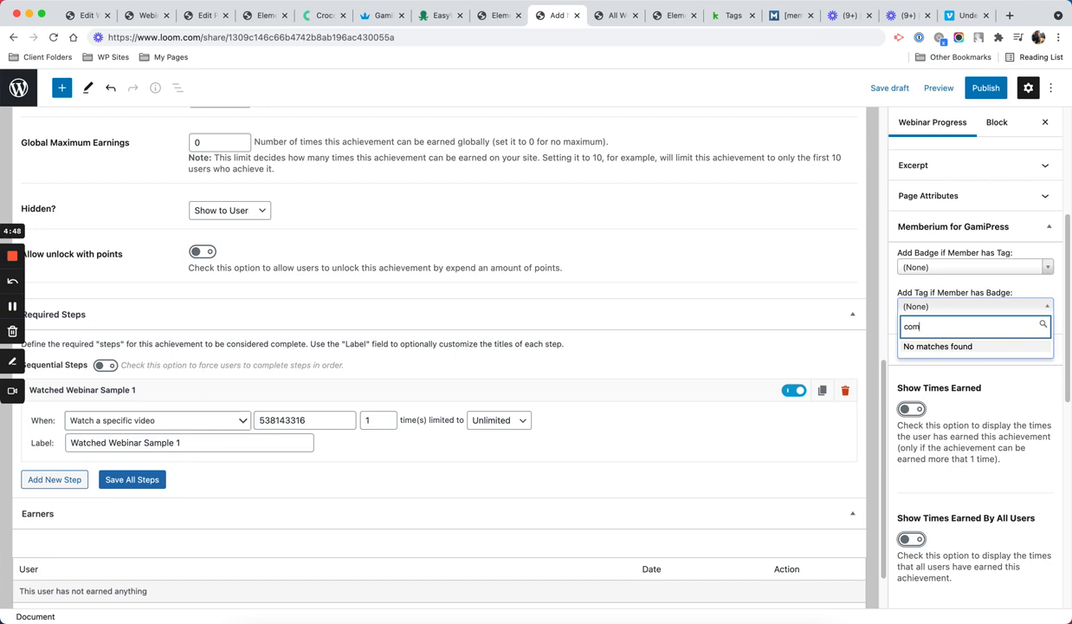
{"action": "key", "text": "BackSpace"}
{"action": "key", "text": "BackSpace"}
{"action": "key", "text": "BackSpace"}
{"action": "scroll", "coordinate": [969, 377], "scroll_direction": "down", "scroll_amount": 5}
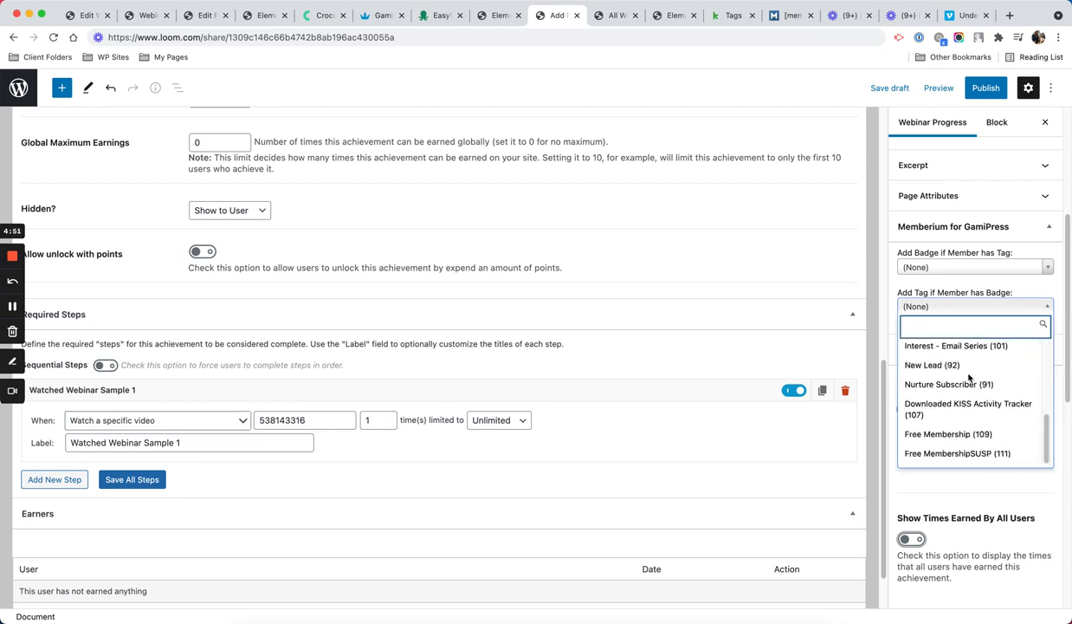
{"action": "left_click", "coordinate": [988, 91]}
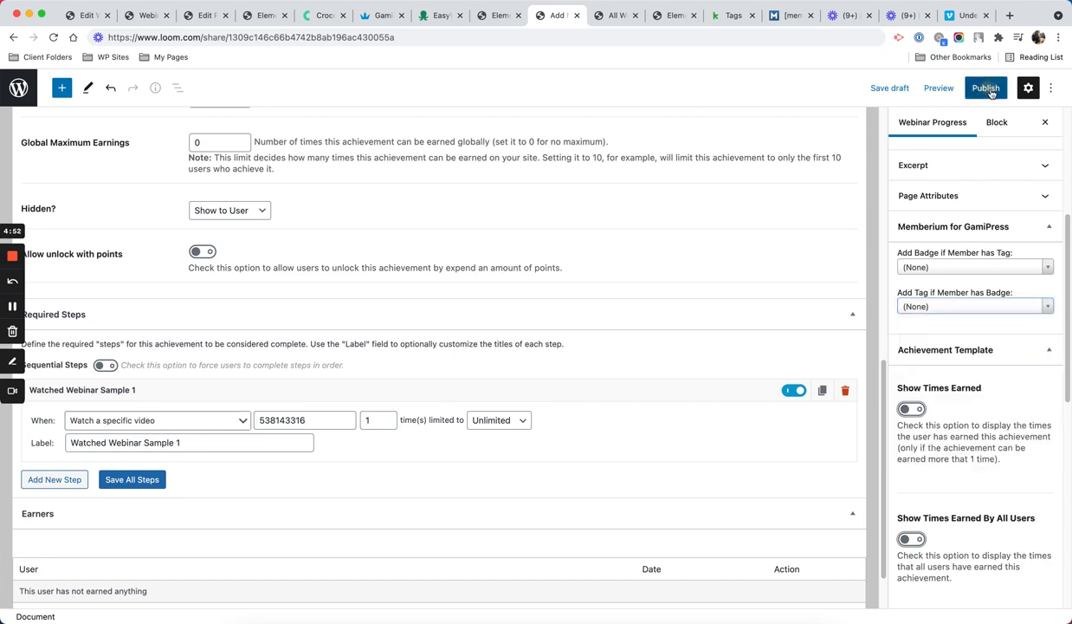
Step: Publish the achievement and go back to the Webinars Progress list
{"action": "left_click", "coordinate": [985, 89]}
{"action": "left_click", "coordinate": [971, 92]}
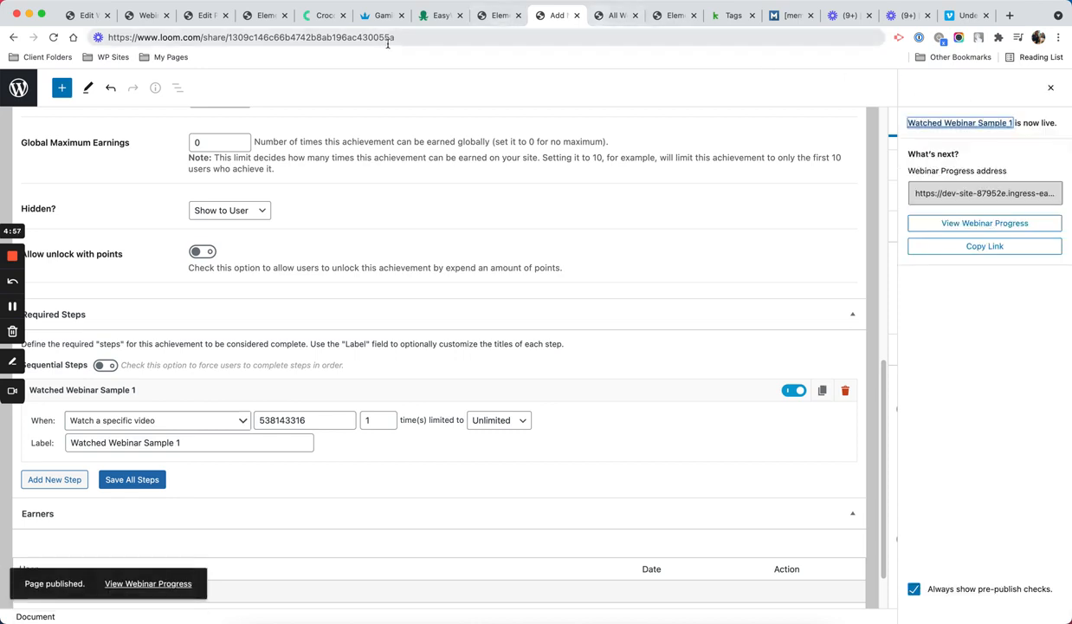
{"action": "left_click", "coordinate": [13, 38]}
{"action": "left_click", "coordinate": [13, 38]}
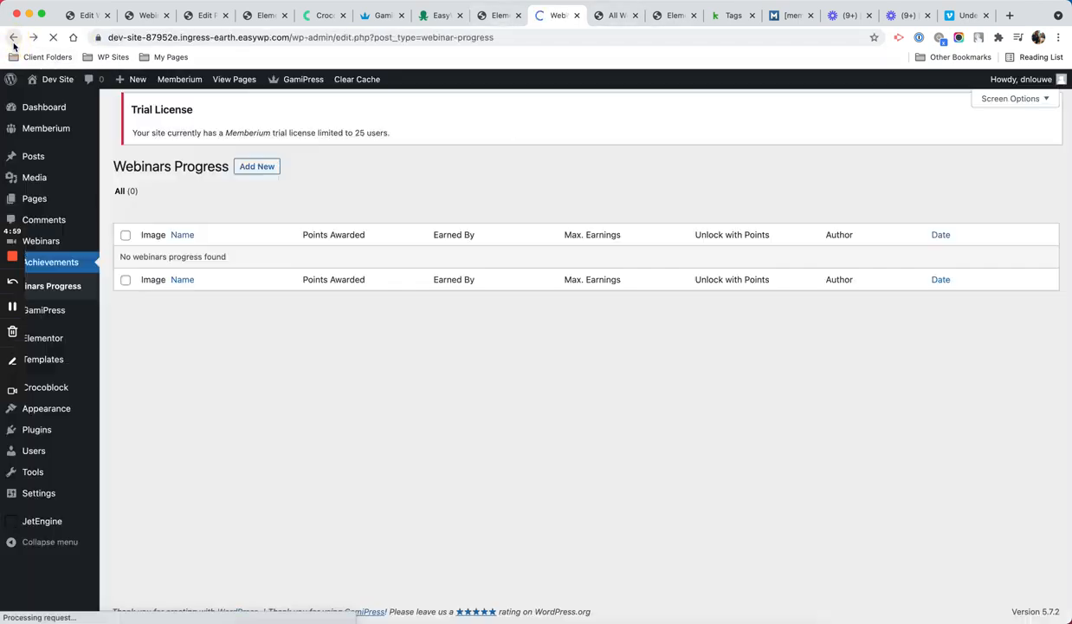
Step: Synchronize Infusionsoft from the Memberium Support Dashboard, which reports Connected in Trial Mode
{"action": "mouse_move", "coordinate": [75, 128]}
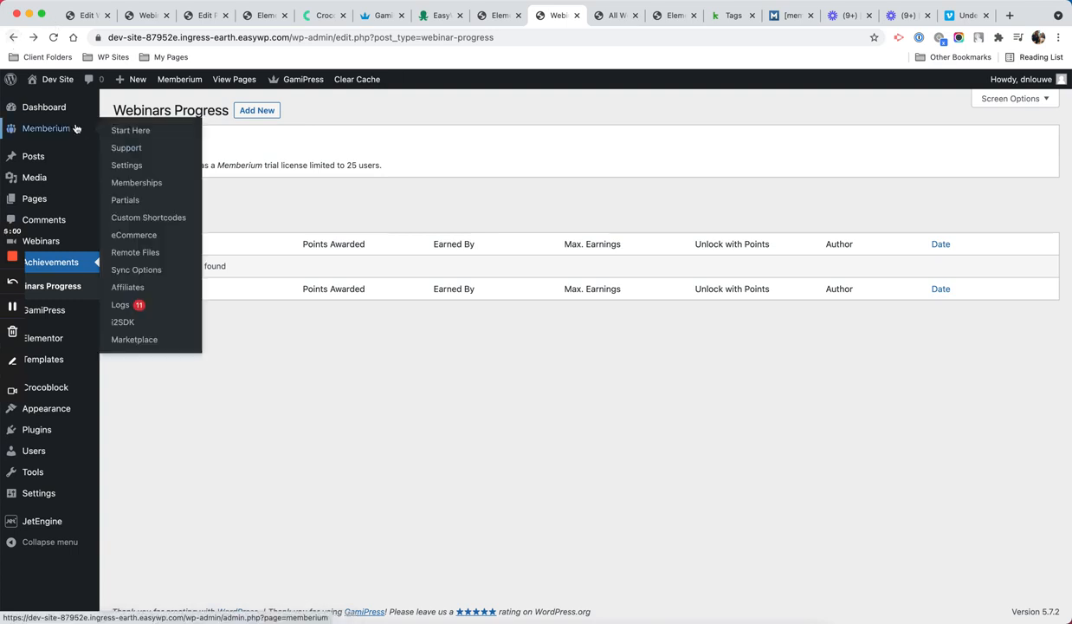
{"action": "left_click", "coordinate": [135, 152]}
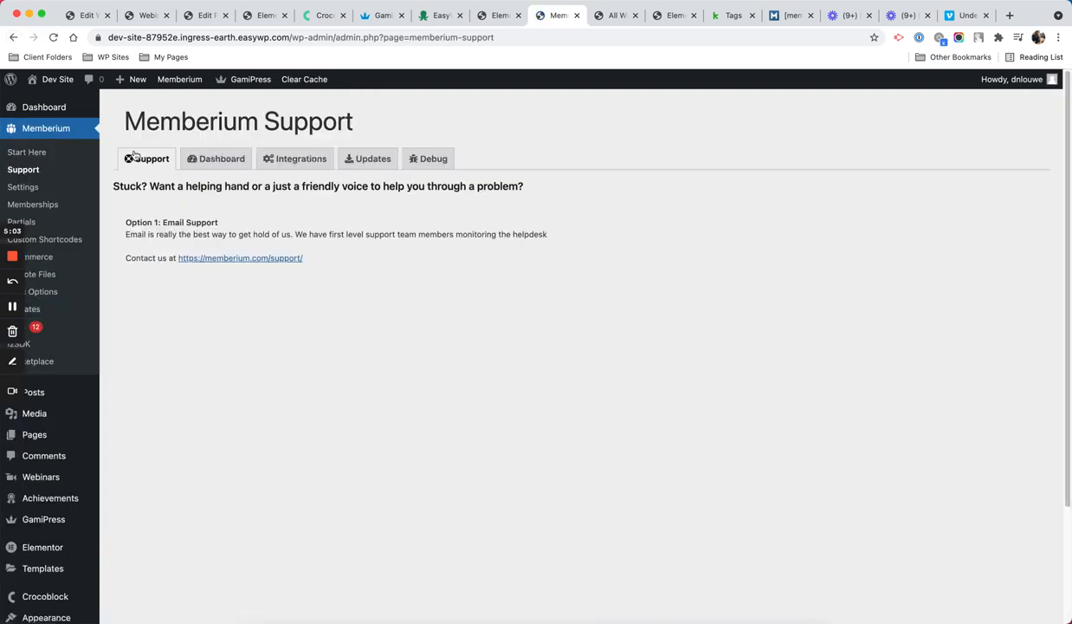
{"action": "left_click", "coordinate": [223, 159]}
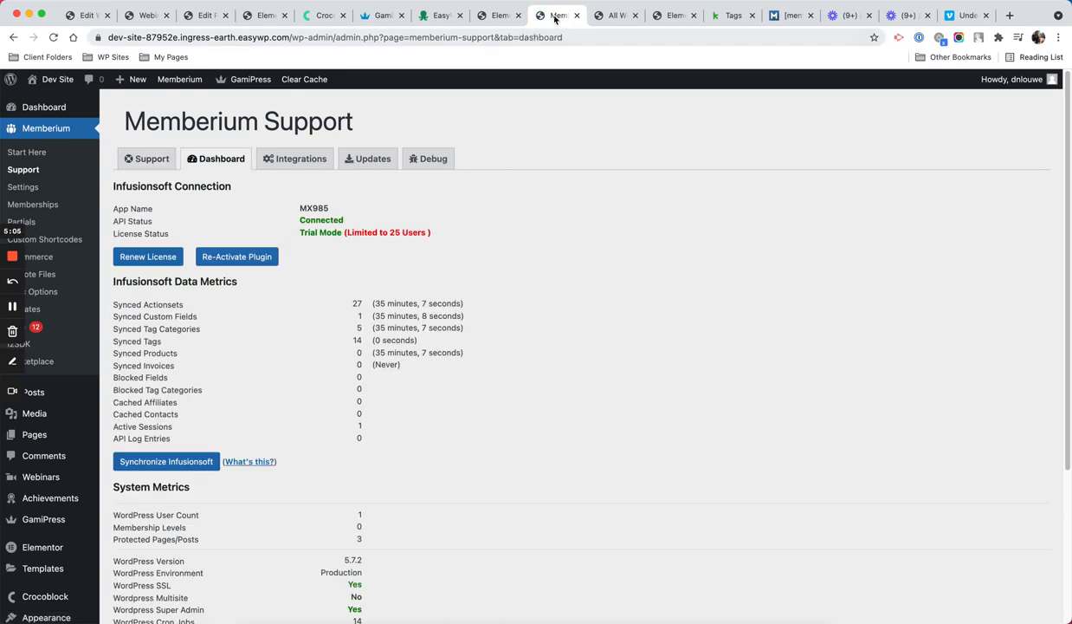
{"action": "left_click", "coordinate": [180, 468]}
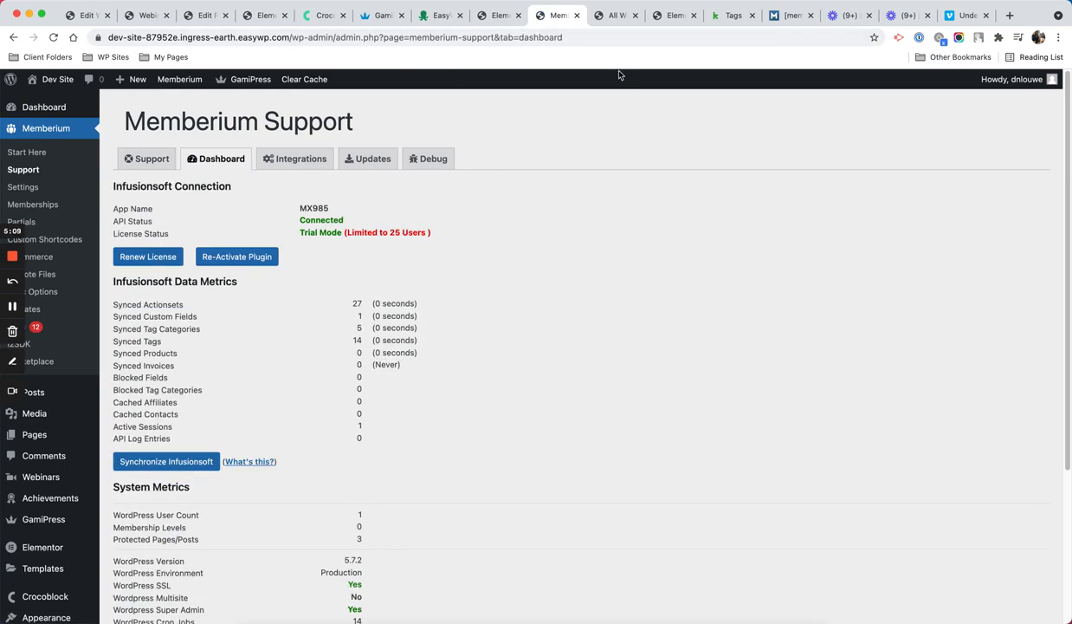
{"action": "mouse_move", "coordinate": [77, 429]}
{"action": "scroll", "coordinate": [927, 260], "scroll_direction": "down", "scroll_amount": 2}
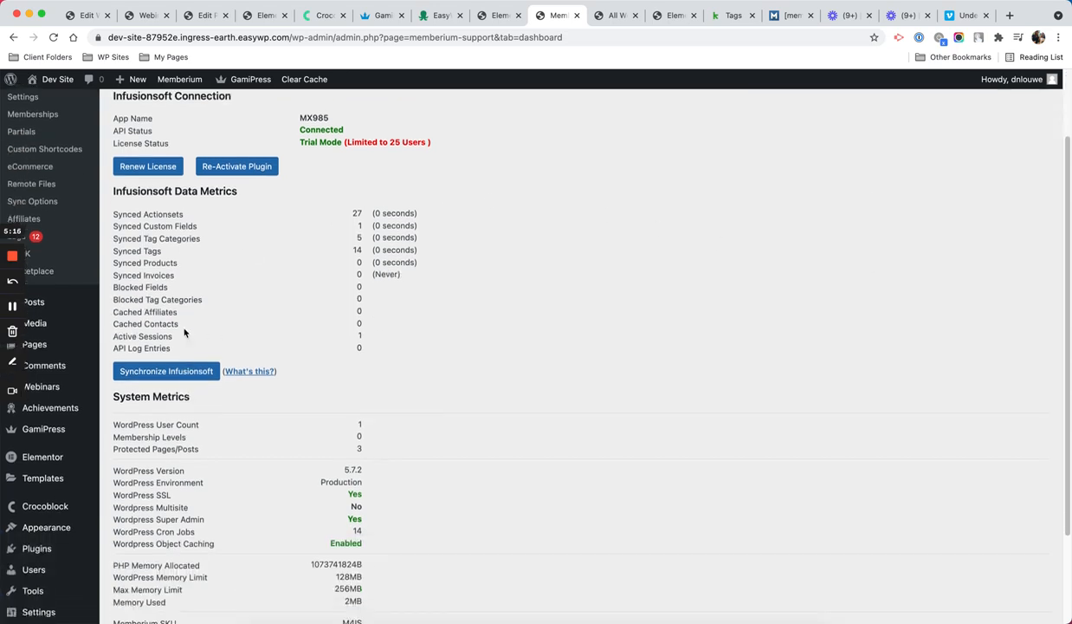
{"action": "scroll", "coordinate": [183, 332], "scroll_direction": "up", "scroll_amount": 2}
{"action": "mouse_move", "coordinate": [59, 478]}
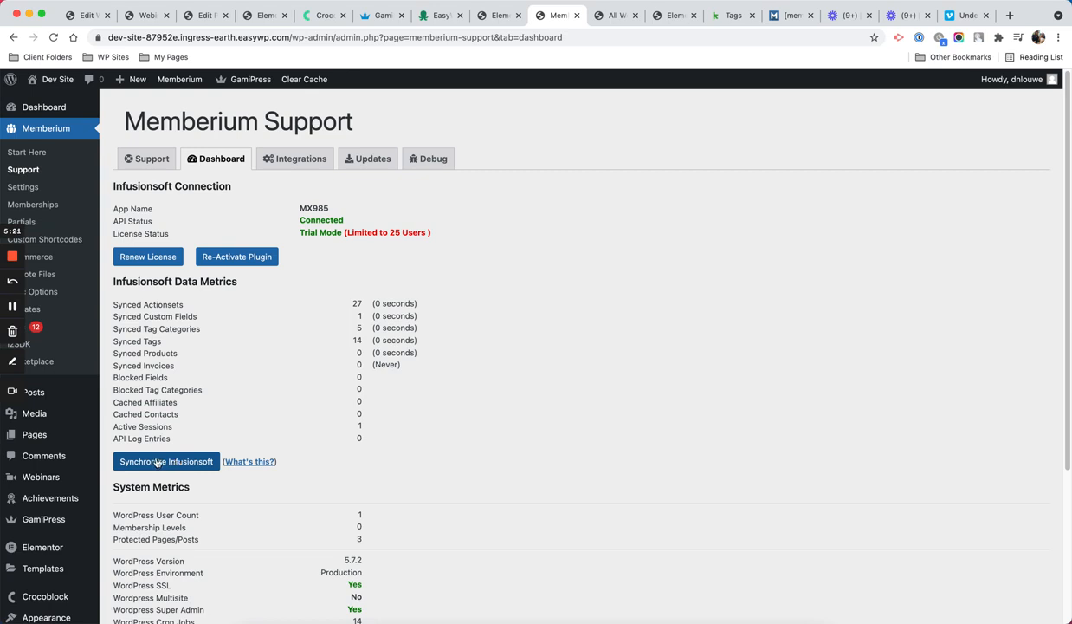
Step: Set both Watched Webinar Sample 1 tag fields to 'Complete Tag - Webinar Sample 1' and update it
{"action": "mouse_move", "coordinate": [65, 506]}
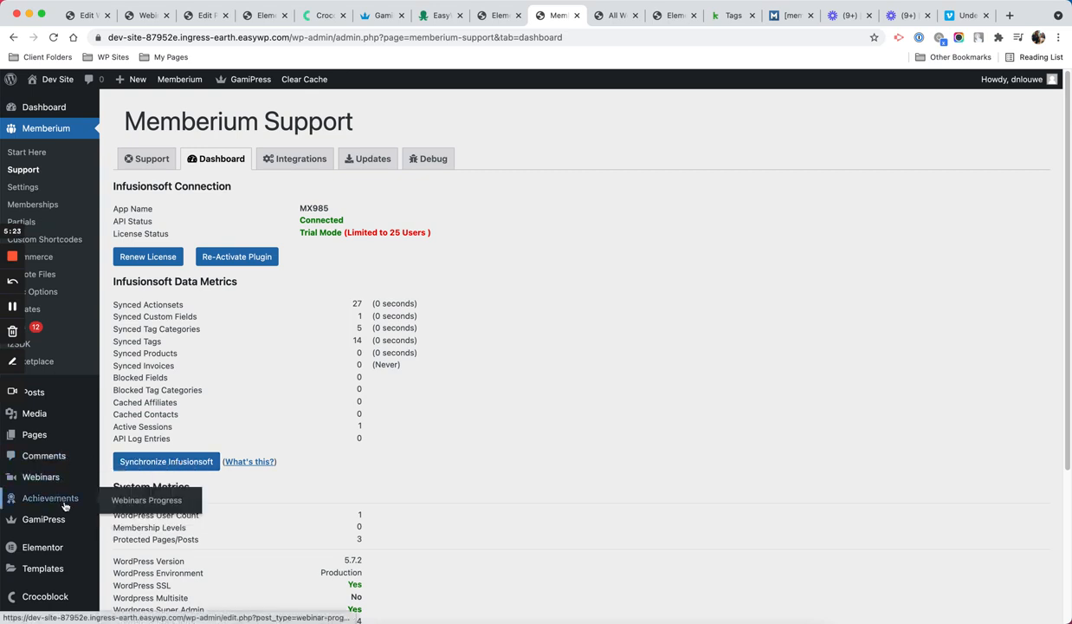
{"action": "left_click", "coordinate": [136, 500]}
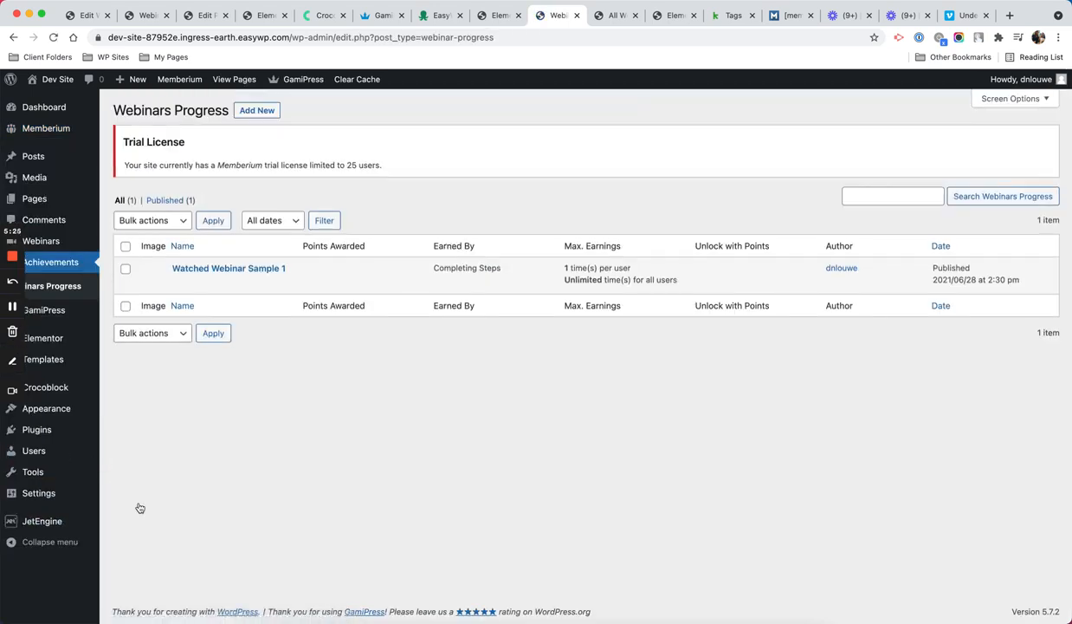
{"action": "left_click", "coordinate": [179, 282]}
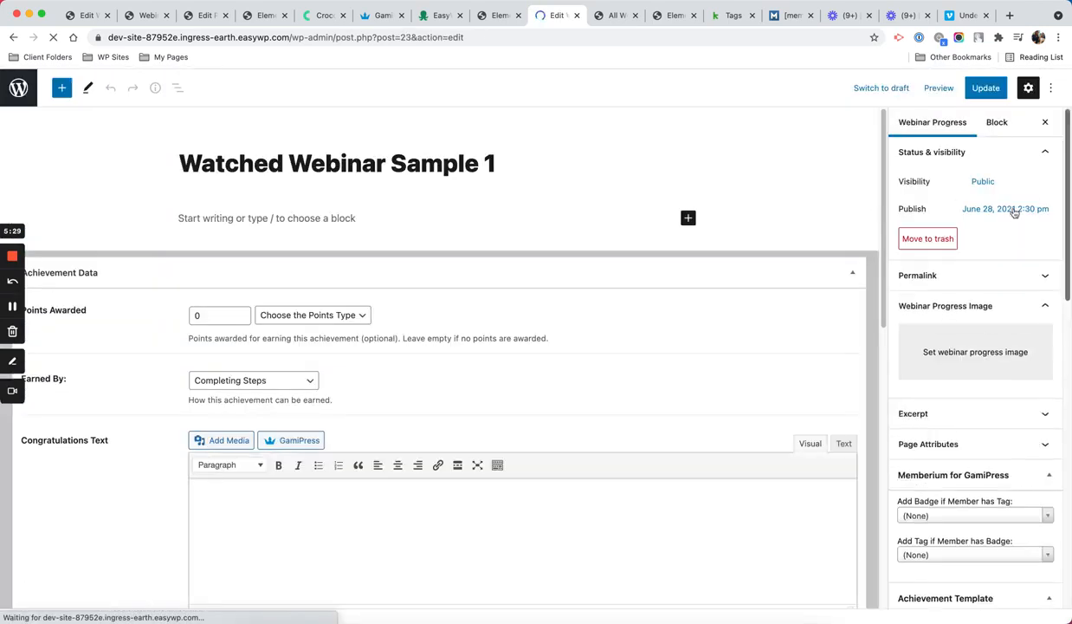
{"action": "scroll", "coordinate": [1033, 202], "scroll_direction": "down", "scroll_amount": 8}
{"action": "scroll", "coordinate": [974, 247], "scroll_direction": "up", "scroll_amount": 3}
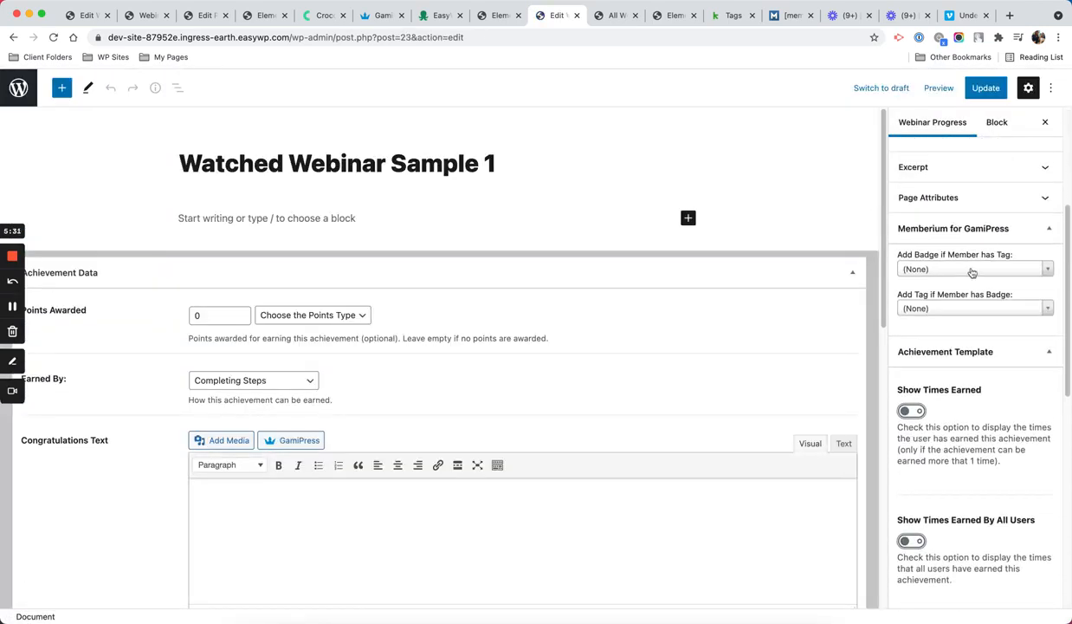
{"action": "left_click", "coordinate": [970, 269]}
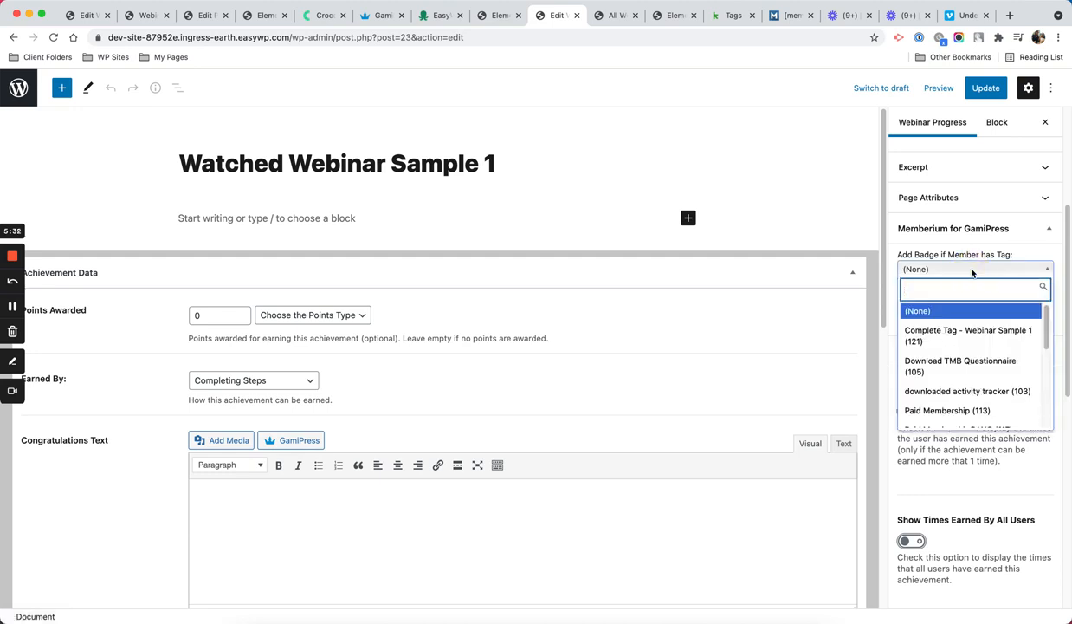
{"action": "left_click", "coordinate": [967, 336]}
{"action": "left_click", "coordinate": [937, 308]}
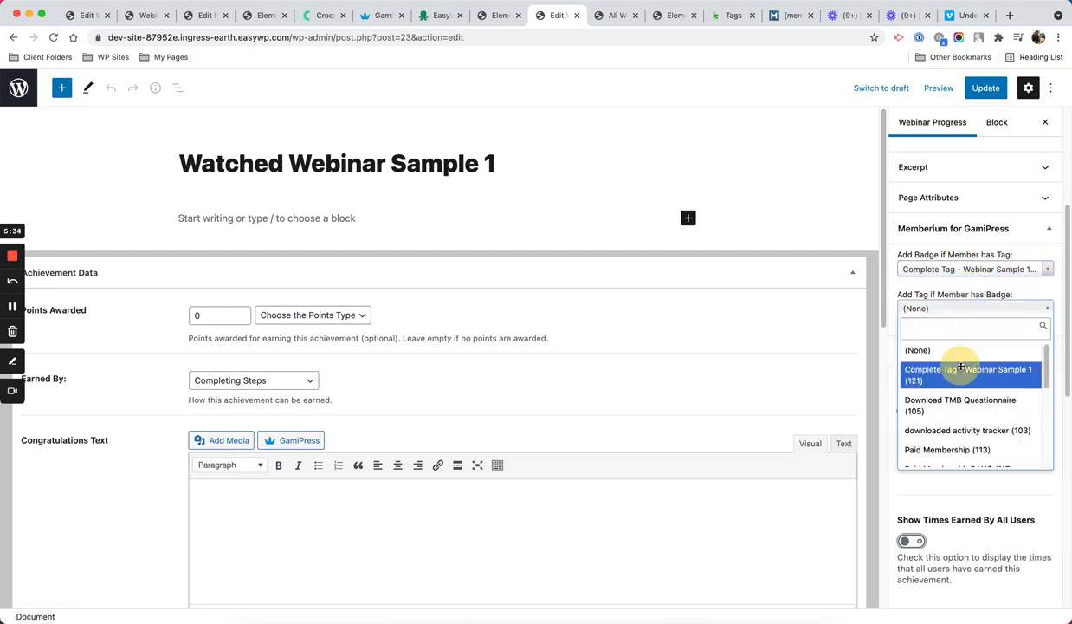
{"action": "left_click", "coordinate": [960, 367]}
{"action": "left_click", "coordinate": [983, 89]}
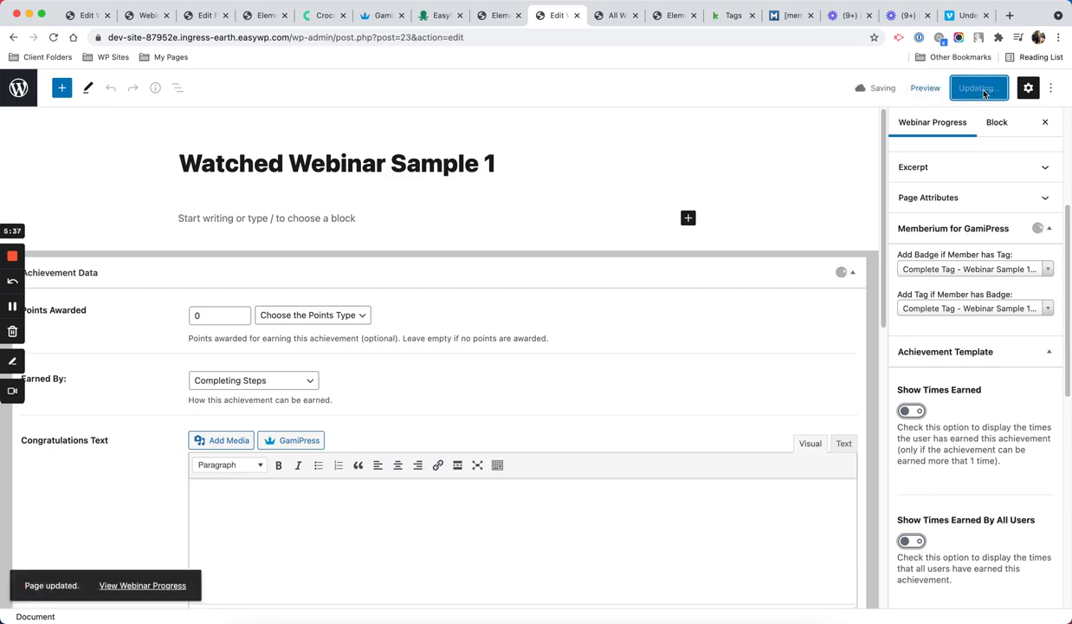
Step: Select the required step's Vimeo video ID 538143316 for copying
{"action": "scroll", "coordinate": [761, 274], "scroll_direction": "down", "scroll_amount": 5}
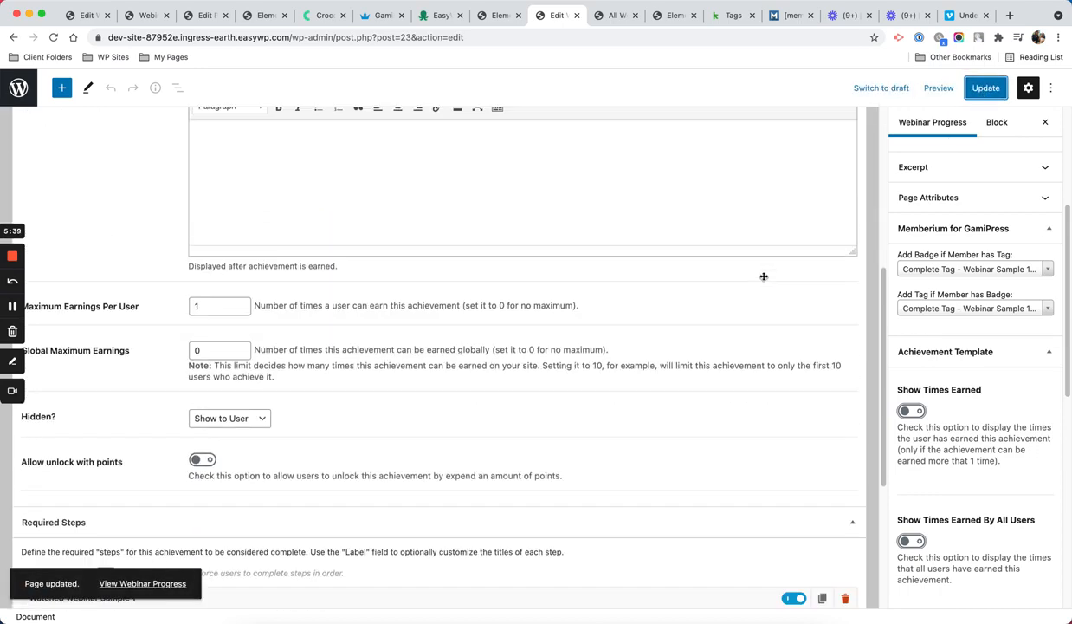
{"action": "scroll", "coordinate": [766, 280], "scroll_direction": "down", "scroll_amount": 3}
{"action": "left_click", "coordinate": [329, 355]}
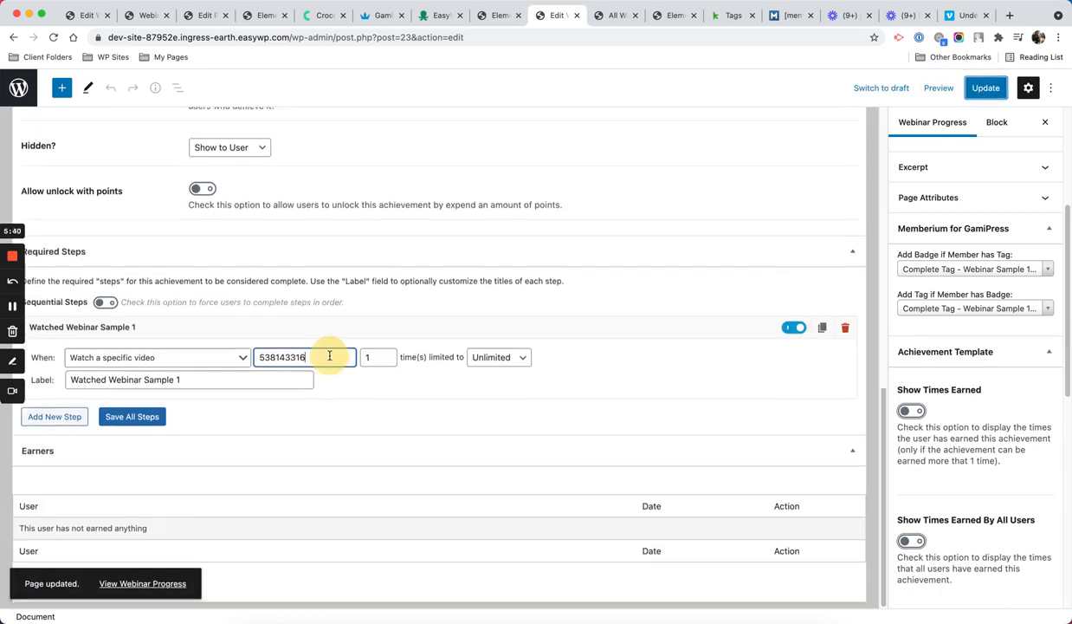
{"action": "double_click", "coordinate": [329, 355]}
{"action": "key", "text": "super+c"}
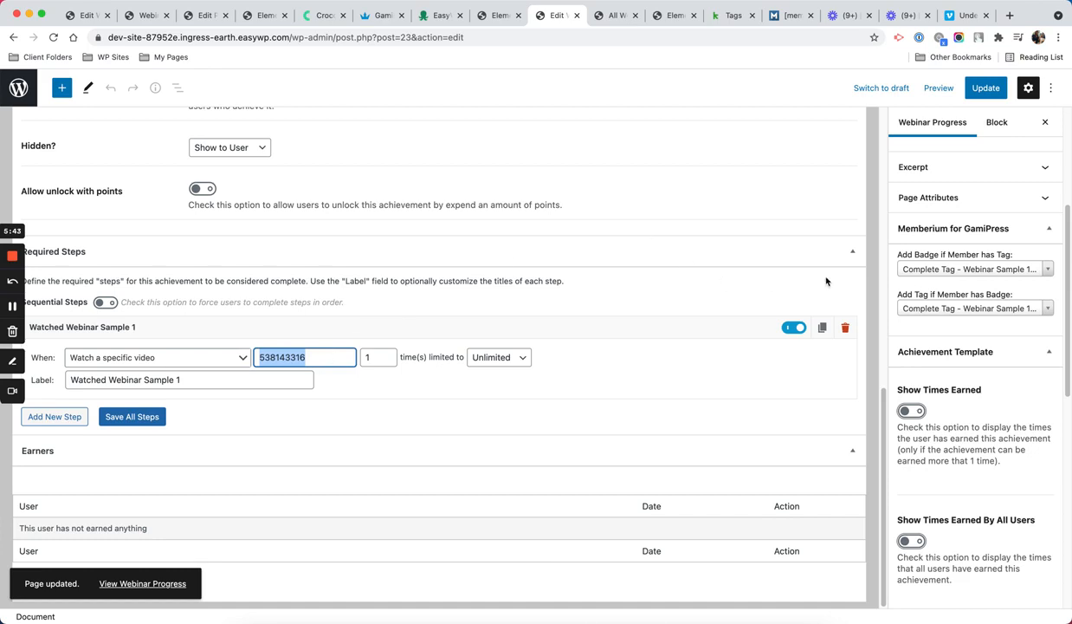
{"action": "scroll", "coordinate": [825, 281], "scroll_direction": "up", "scroll_amount": 10}
{"action": "scroll", "coordinate": [777, 286], "scroll_direction": "down", "scroll_amount": 1}
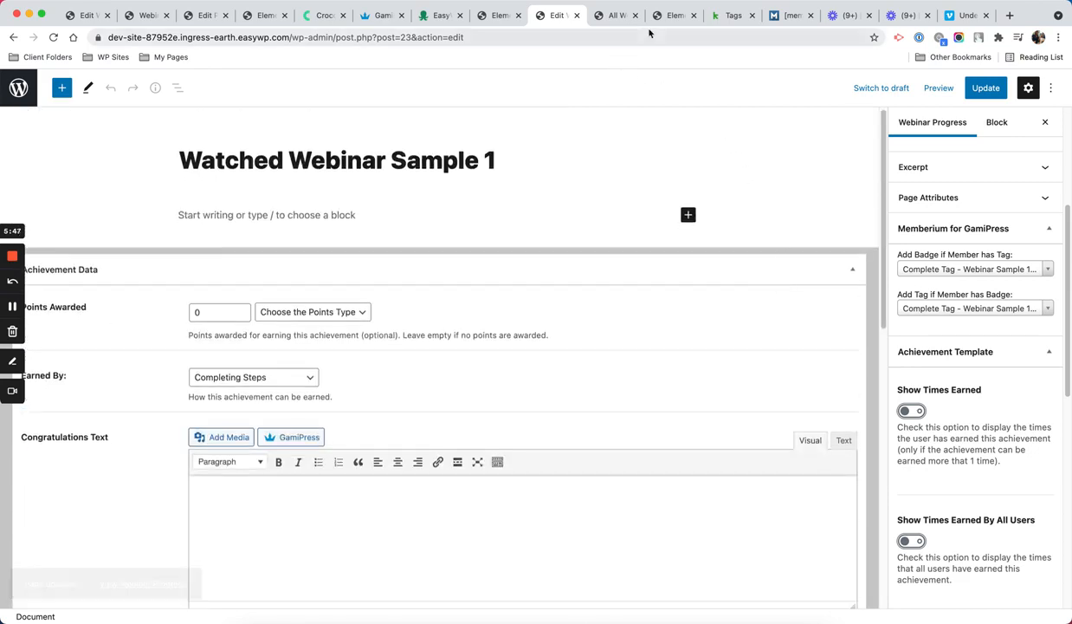
Step: Open Webinar Sample 1 from All Webinars in the block editor and bring up the block inserter
{"action": "left_click", "coordinate": [604, 17]}
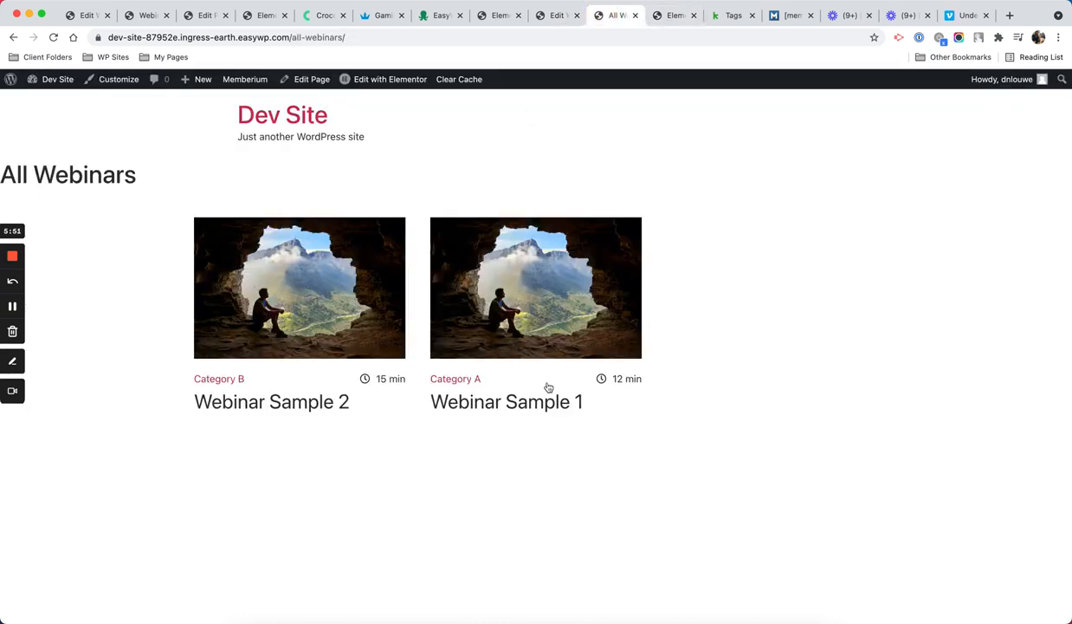
{"action": "left_click", "coordinate": [486, 348]}
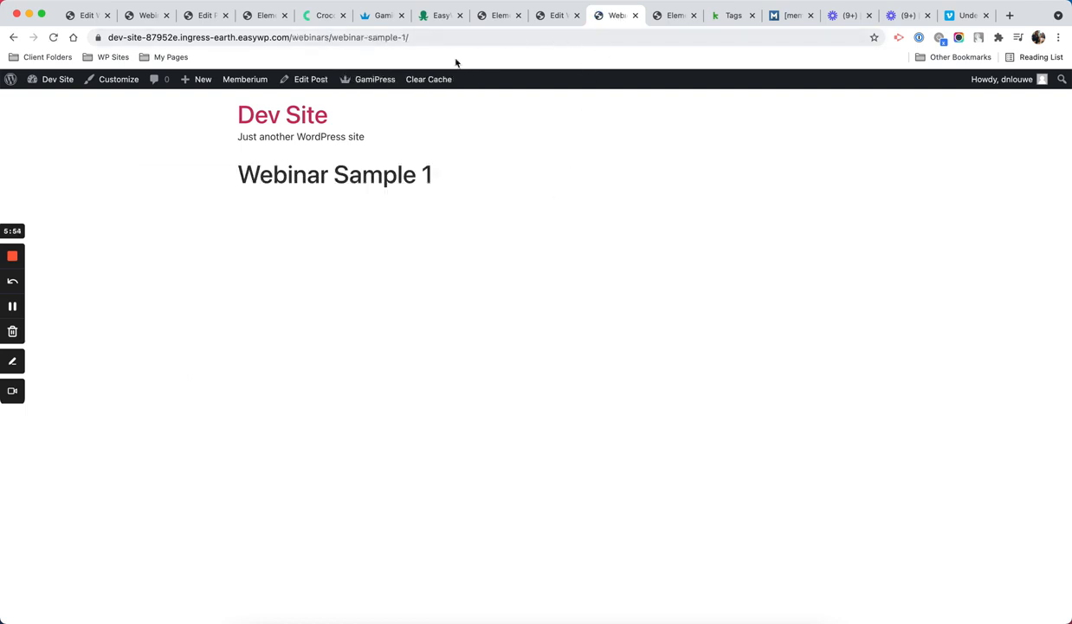
{"action": "left_click", "coordinate": [308, 80]}
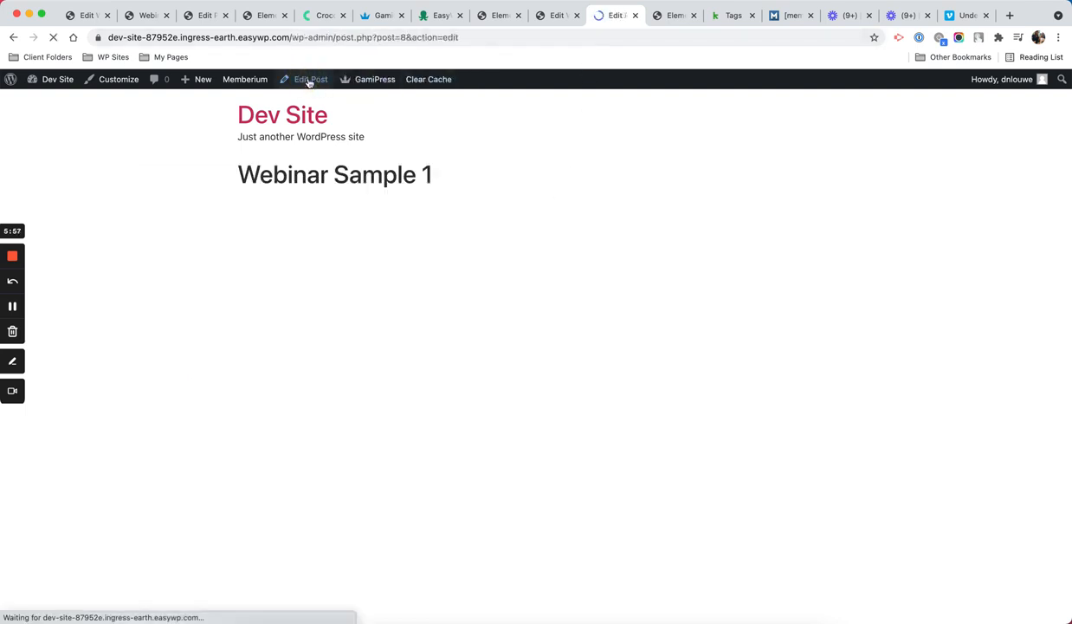
{"action": "left_click", "coordinate": [424, 217]}
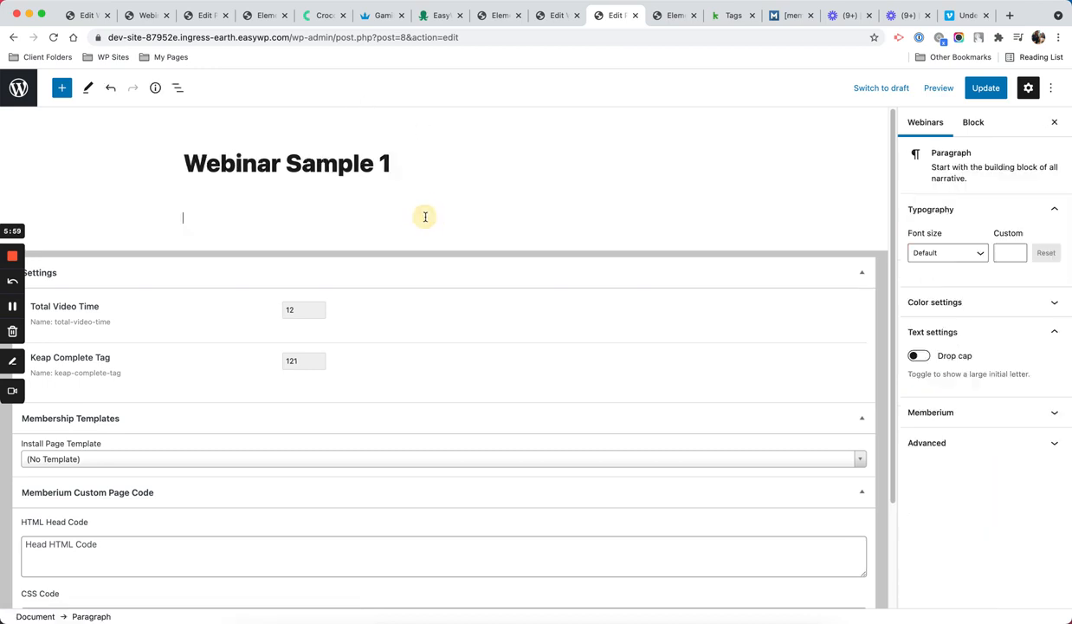
{"action": "left_click", "coordinate": [693, 218]}
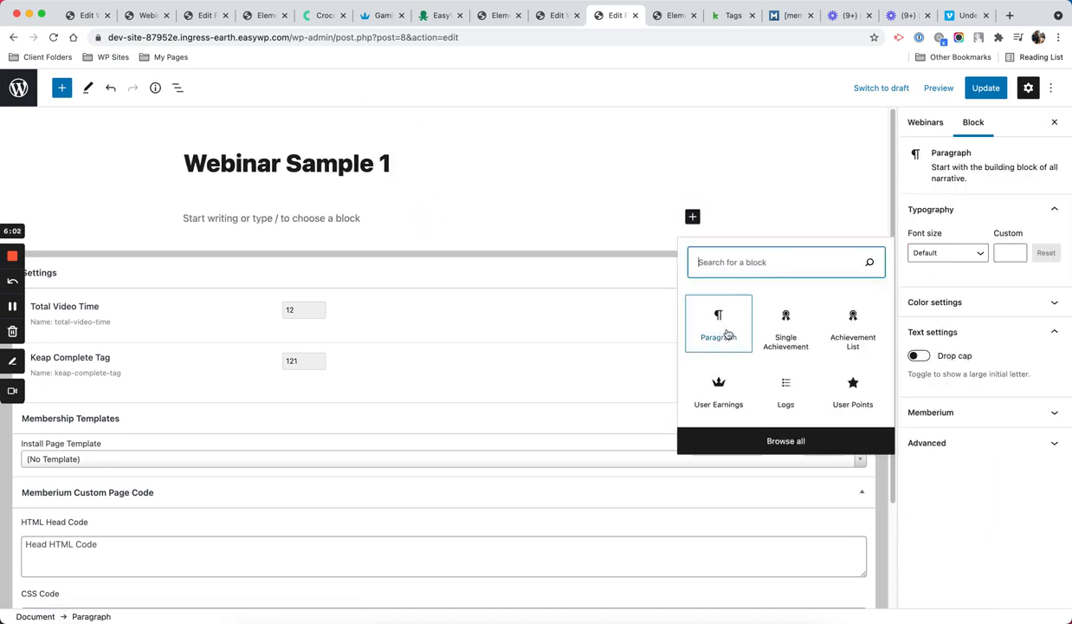
Step: Insert a GamiPress Vimeo block found by searching 'vim', checking its documentation
{"action": "type", "text": "vim"}
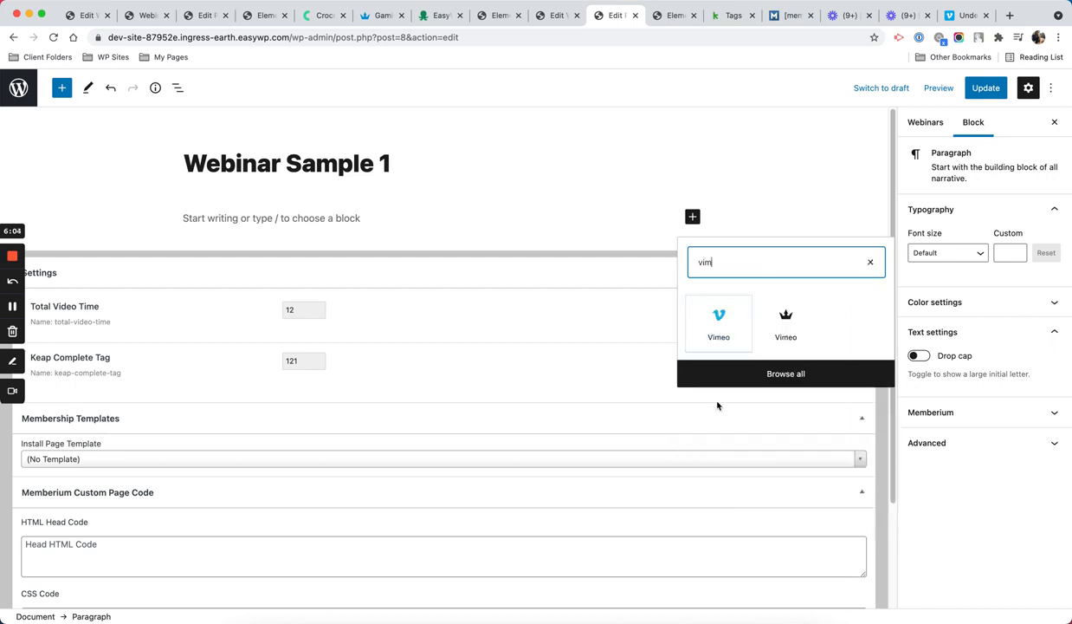
{"action": "left_click", "coordinate": [785, 318]}
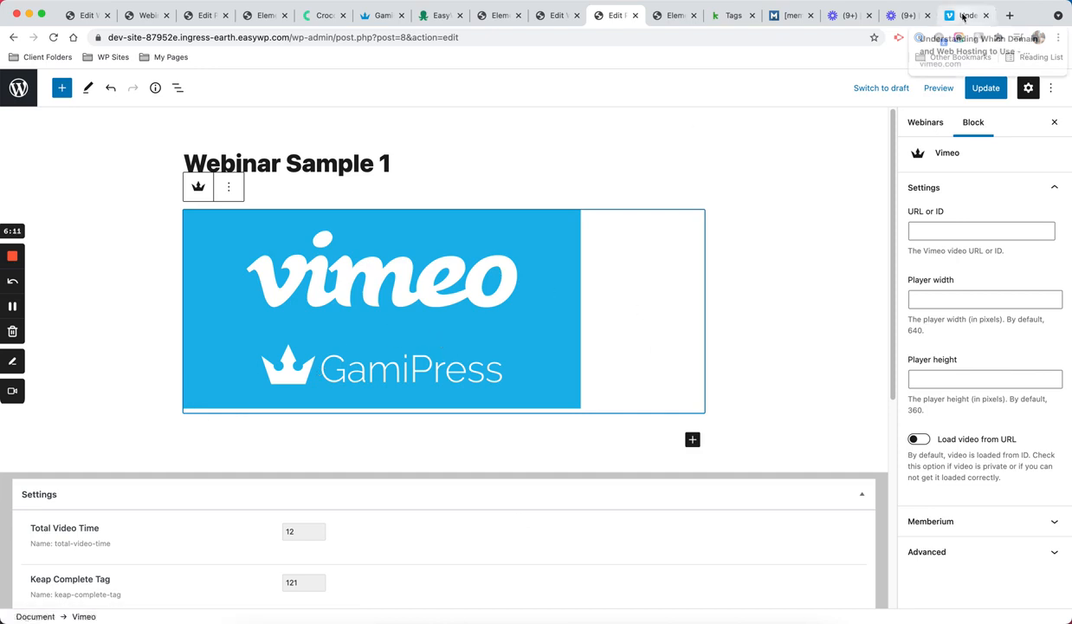
{"action": "left_click", "coordinate": [384, 15]}
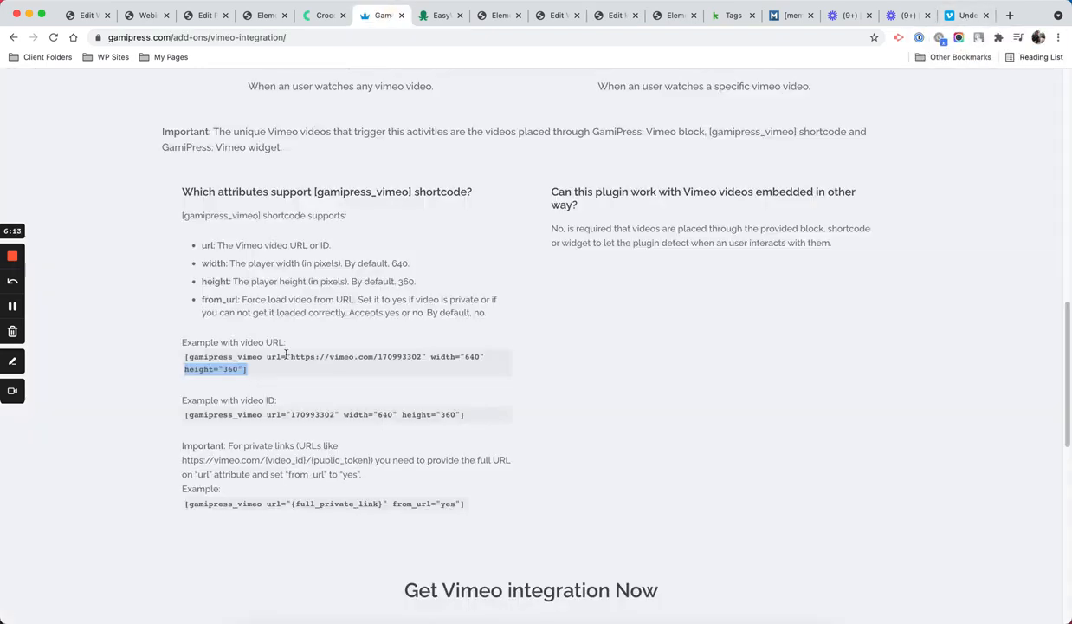
{"action": "left_click", "coordinate": [617, 16]}
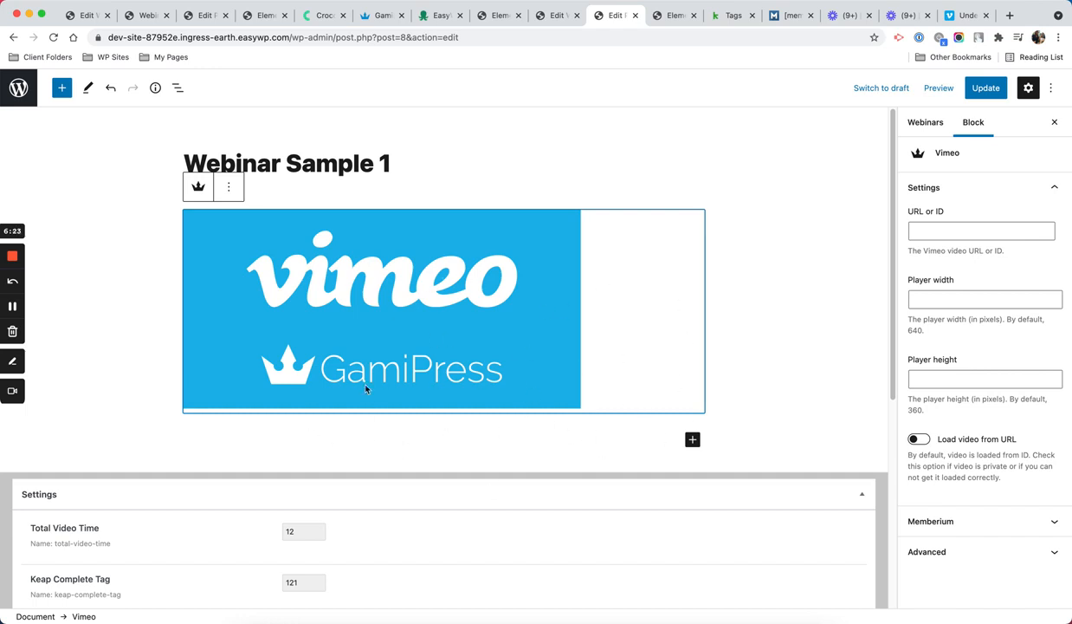
Step: Set the Vimeo block's URL or ID to 538143316 and update the post
{"action": "left_click", "coordinate": [976, 236]}
{"action": "key", "text": "super+v"}
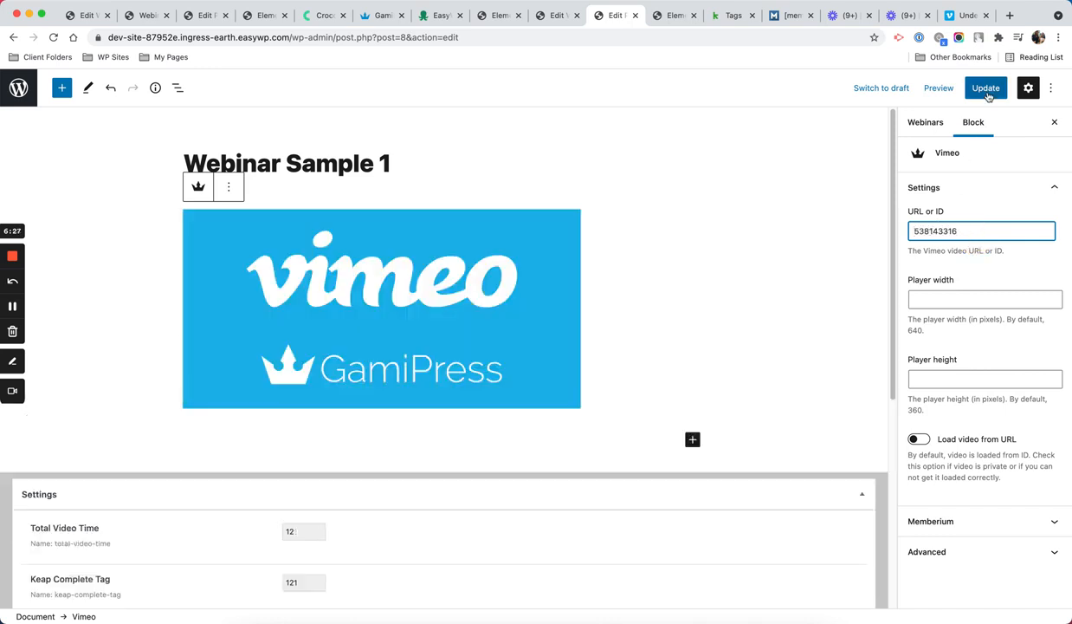
{"action": "left_click", "coordinate": [988, 88]}
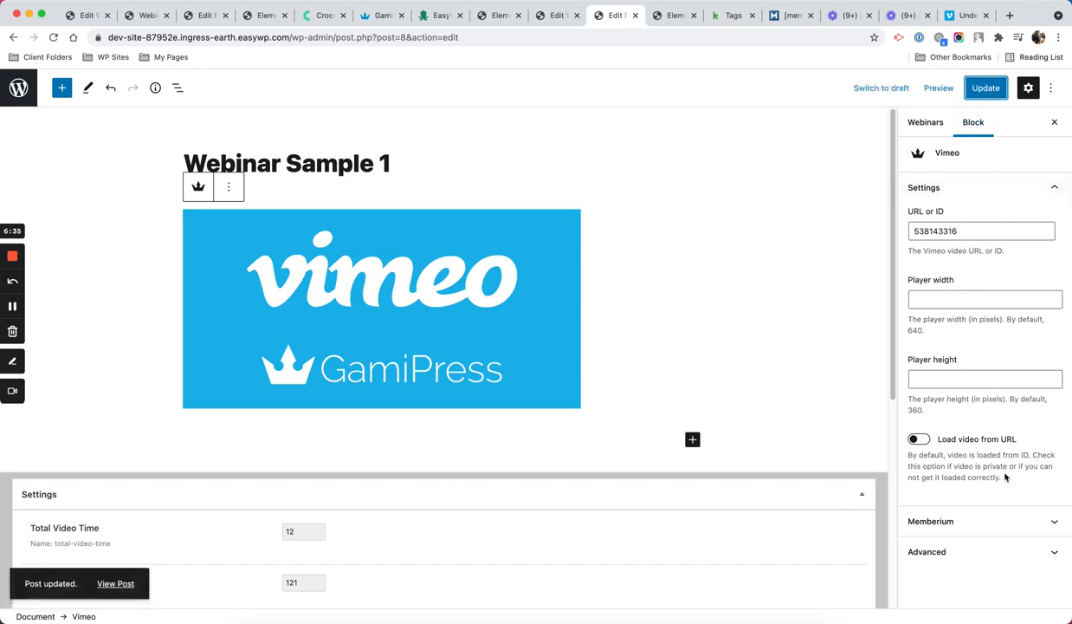
{"action": "left_click", "coordinate": [1036, 520]}
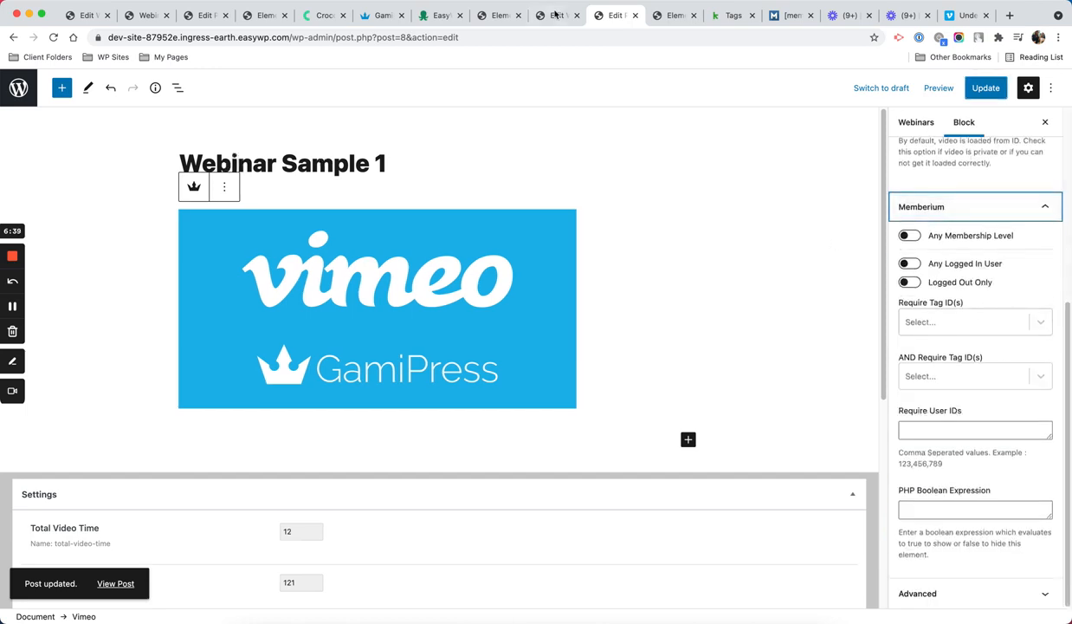
Step: Review the reference site's Complete-tag field and webinar cards, then return to the dev All Webinars listing
{"action": "left_click", "coordinate": [258, 16]}
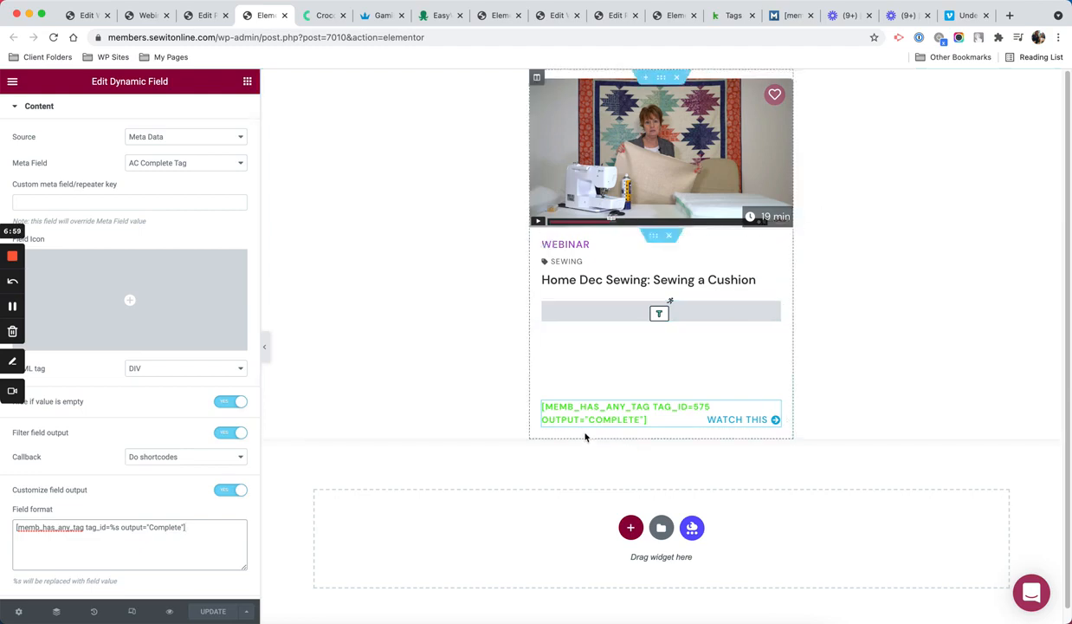
{"action": "left_click", "coordinate": [143, 18]}
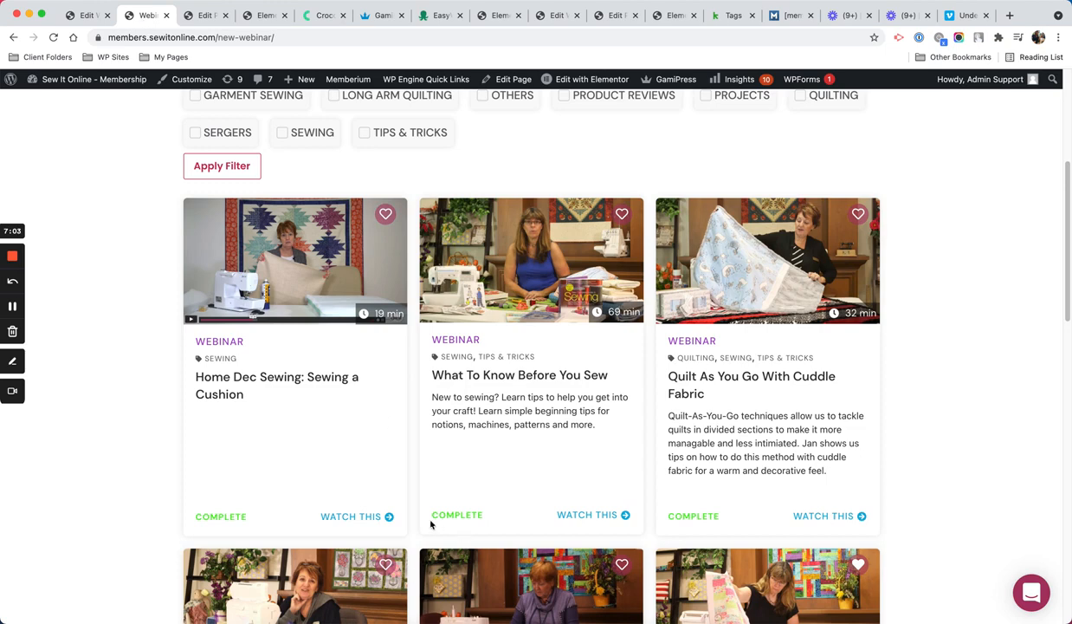
{"action": "left_click", "coordinate": [662, 15]}
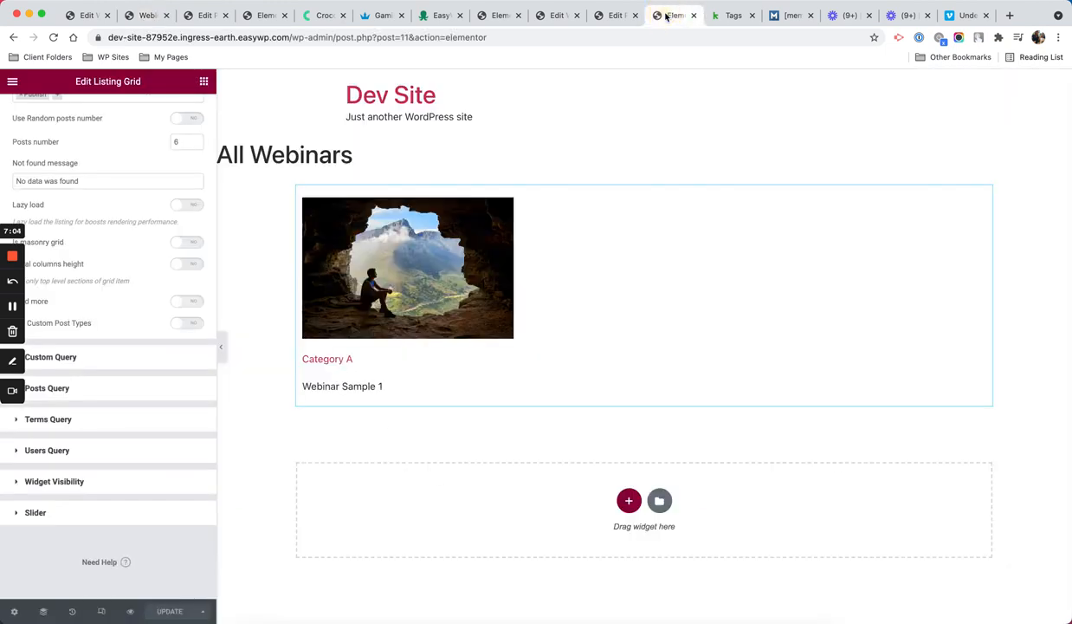
Step: Drag a Dynamic Field widget from Listing Elements below the title in the Webinars Listing template
{"action": "left_click", "coordinate": [489, 17]}
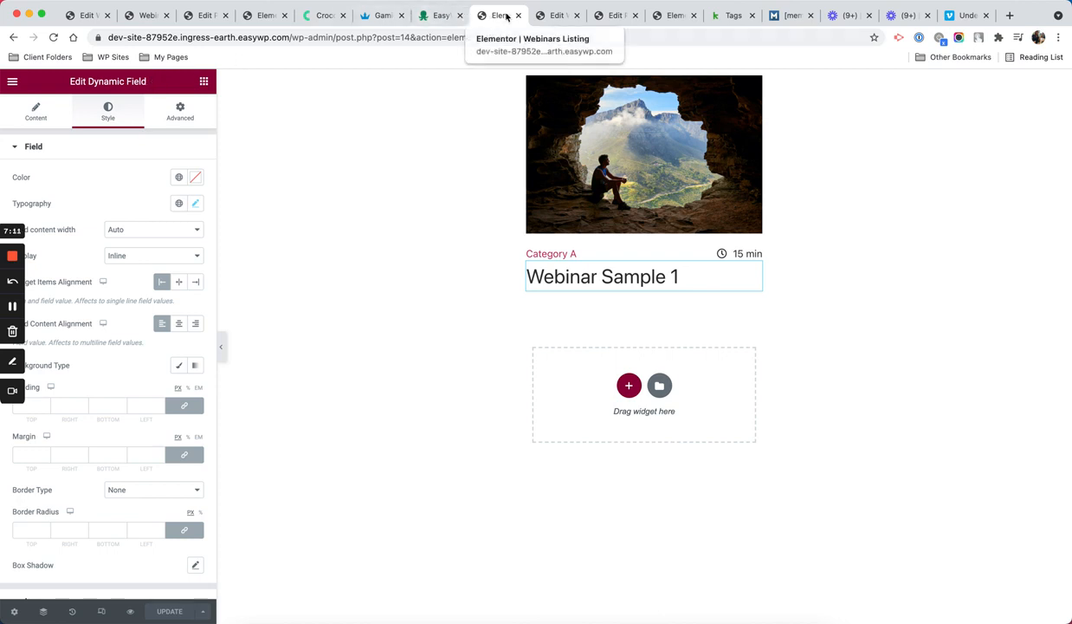
{"action": "left_click", "coordinate": [871, 228]}
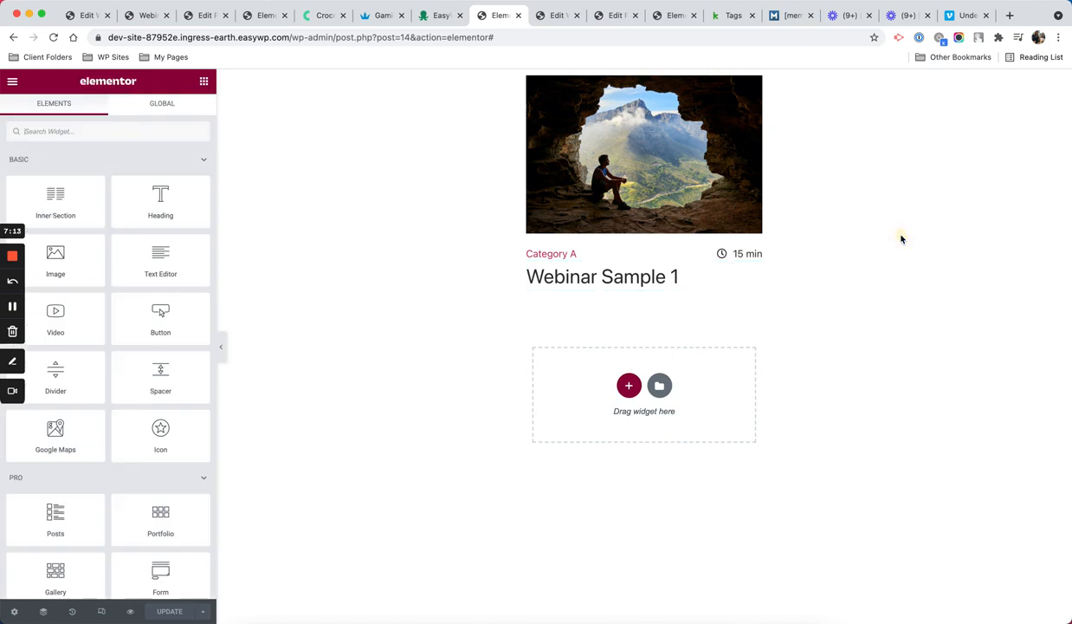
{"action": "left_click", "coordinate": [200, 81]}
{"action": "scroll", "coordinate": [161, 356], "scroll_direction": "down", "scroll_amount": 15}
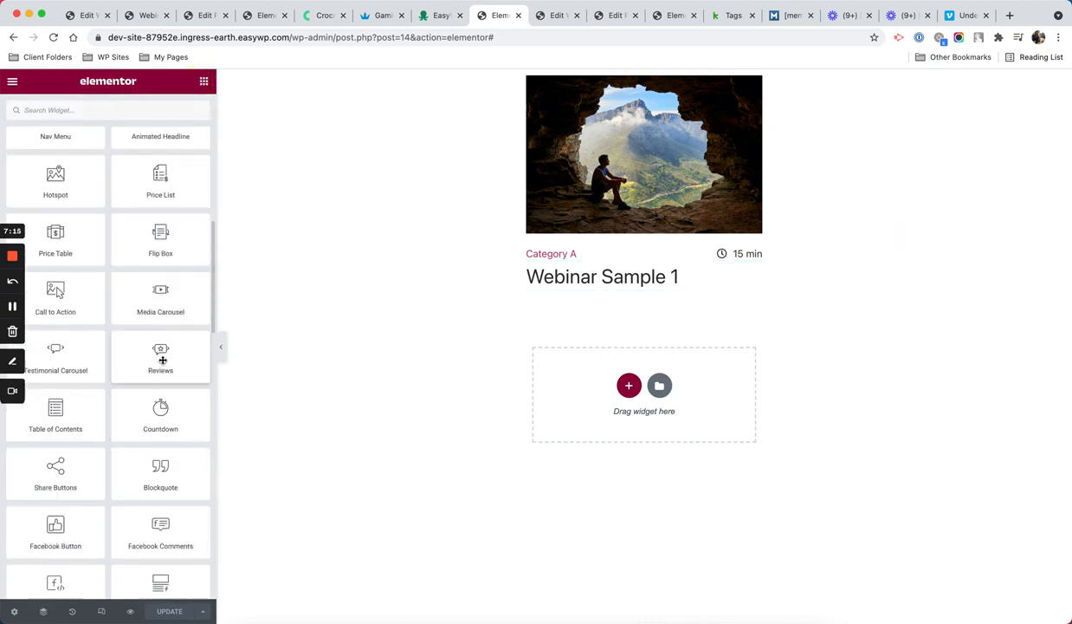
{"action": "left_click_drag", "start_coordinate": [78, 395], "coordinate": [655, 296]}
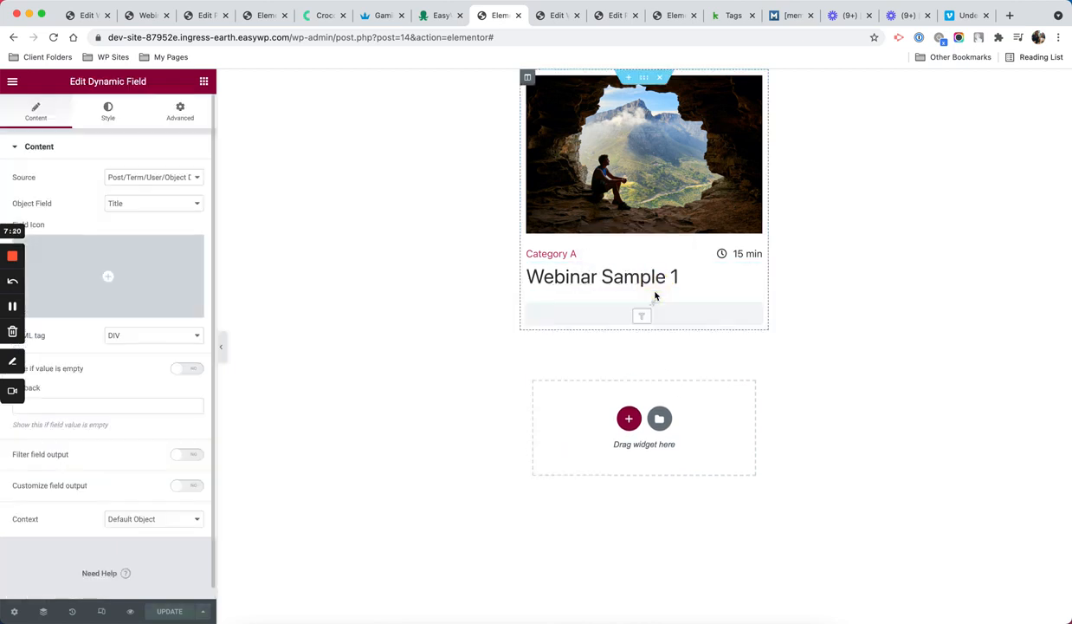
Step: Set the Dynamic Field source to Meta Data using the Keap Complete Tag field, checking its value
{"action": "left_click", "coordinate": [148, 177]}
{"action": "left_click", "coordinate": [148, 191]}
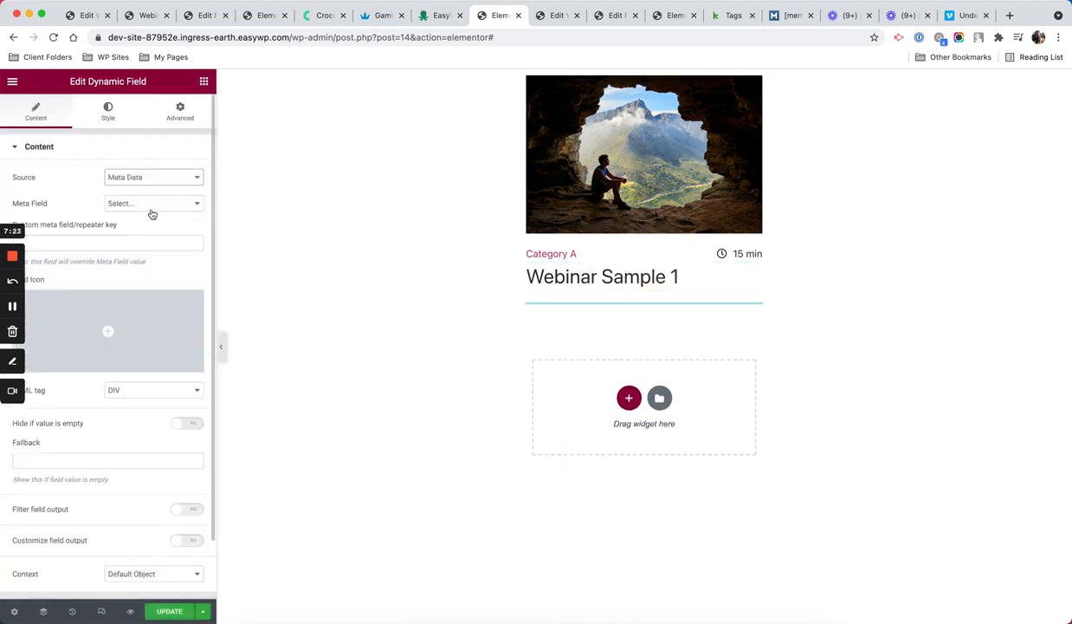
{"action": "left_click", "coordinate": [152, 204]}
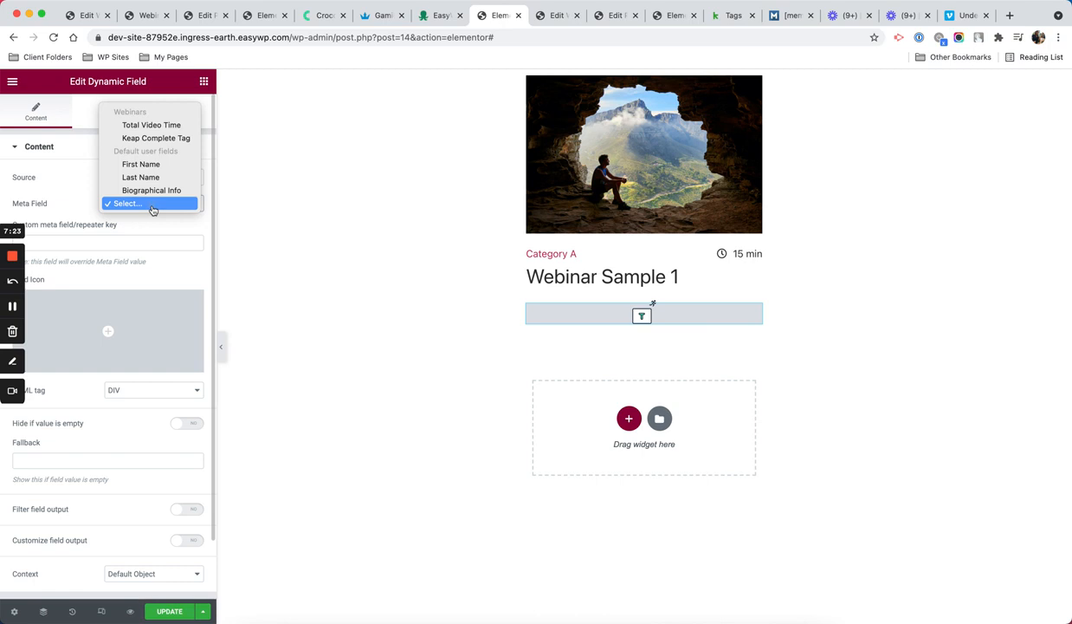
{"action": "left_click", "coordinate": [156, 138]}
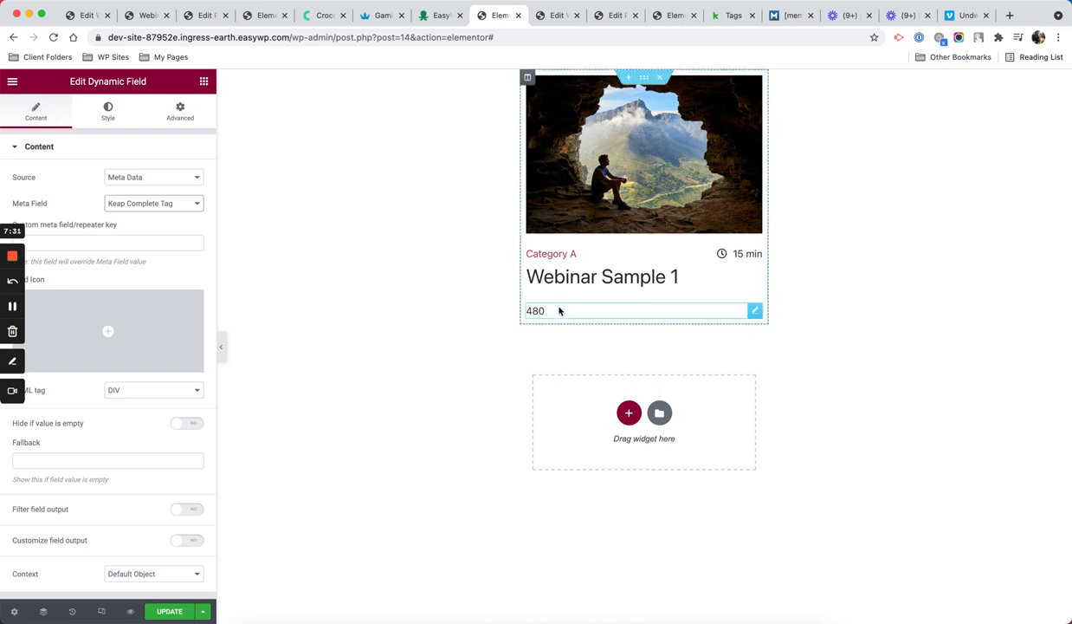
{"action": "left_click", "coordinate": [612, 16]}
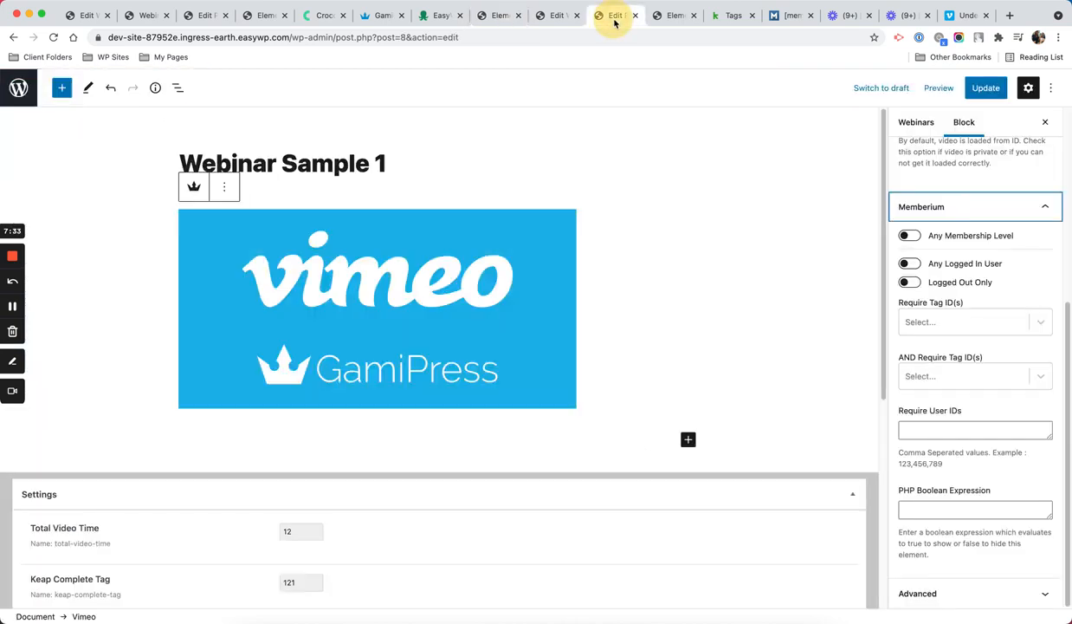
{"action": "scroll", "coordinate": [299, 498], "scroll_direction": "down", "scroll_amount": 3}
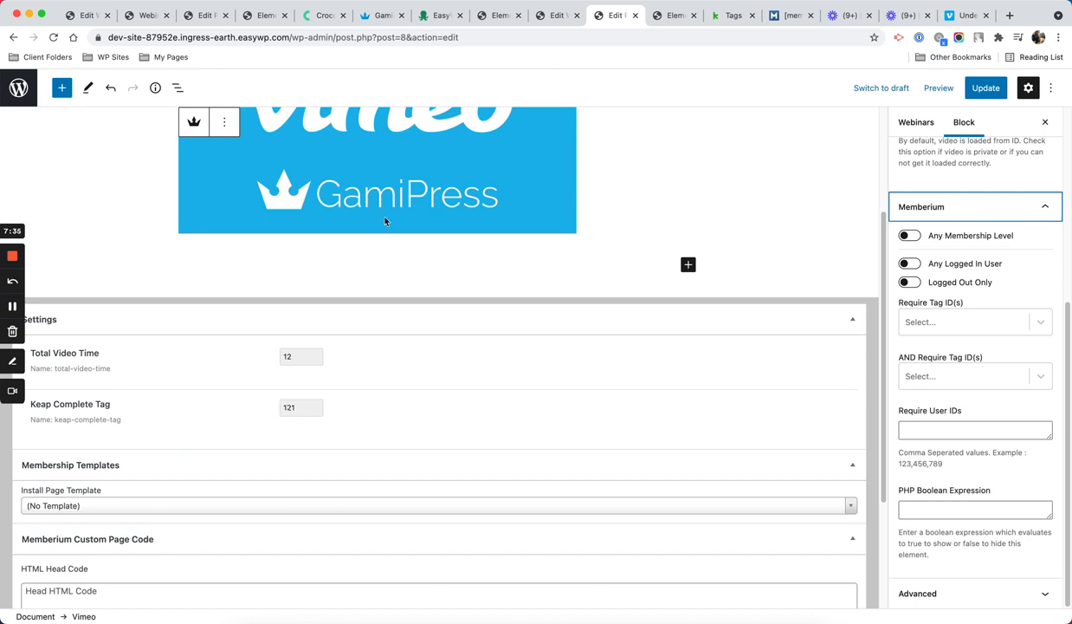
{"action": "left_click", "coordinate": [495, 15]}
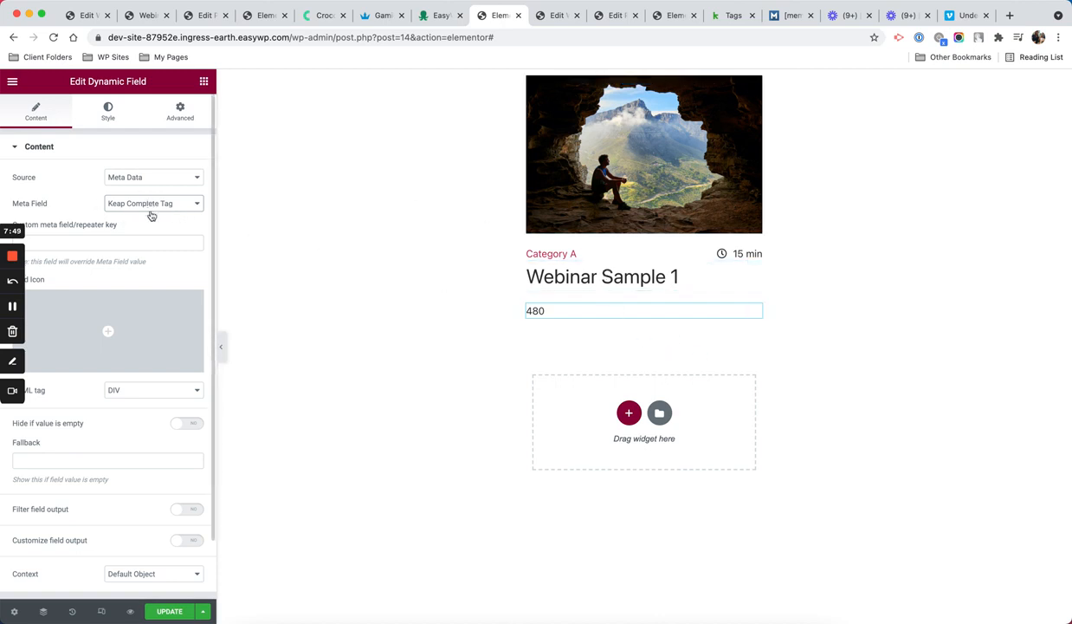
Step: Enable Customize field output and Filter field output on the Dynamic Field
{"action": "mouse_move", "coordinate": [54, 358]}
{"action": "scroll", "coordinate": [54, 357], "scroll_direction": "down", "scroll_amount": 3}
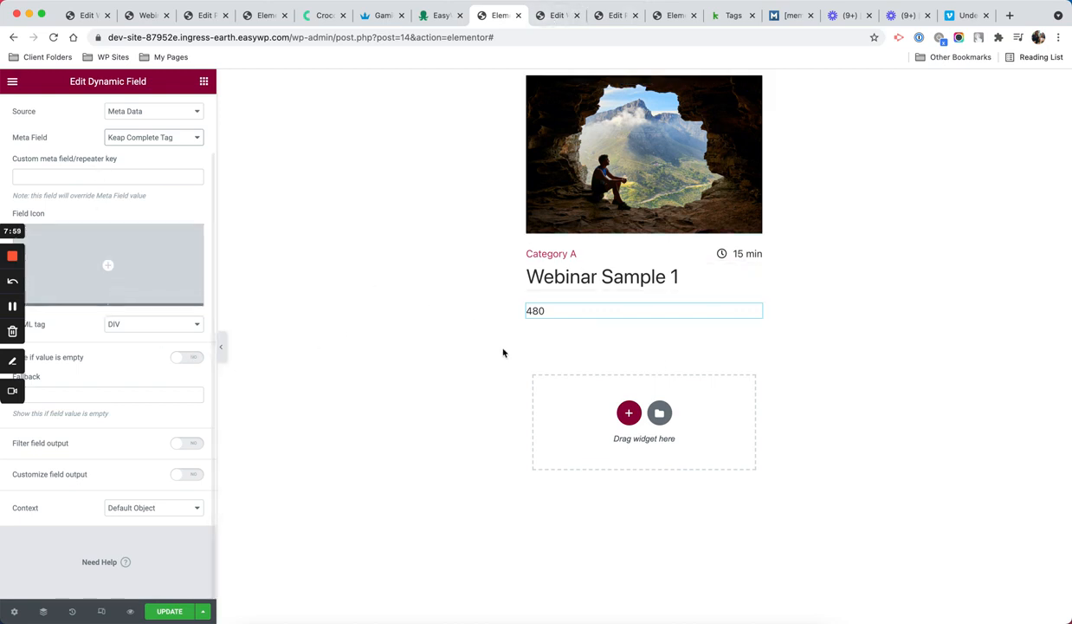
{"action": "left_click", "coordinate": [197, 473]}
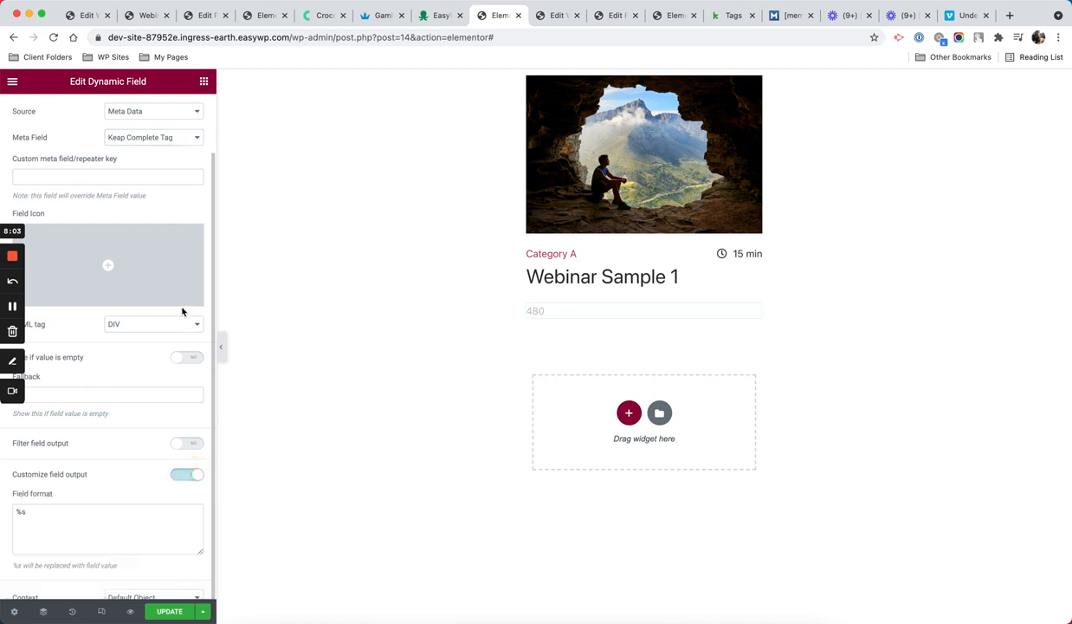
{"action": "scroll", "coordinate": [182, 306], "scroll_direction": "down", "scroll_amount": 2}
{"action": "scroll", "coordinate": [179, 338], "scroll_direction": "up", "scroll_amount": 3}
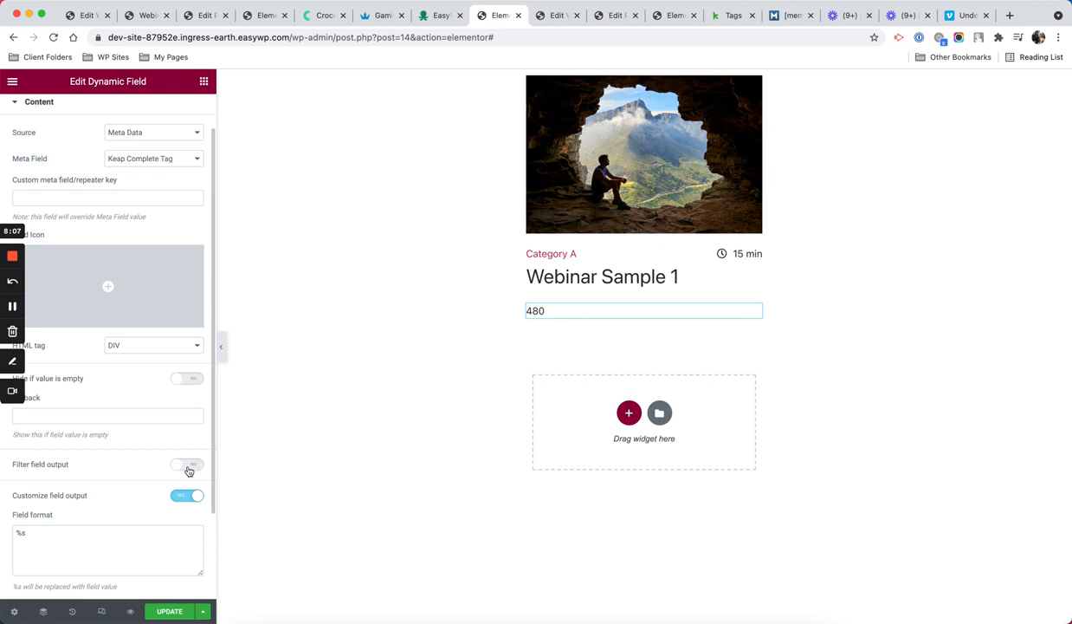
{"action": "left_click", "coordinate": [188, 468]}
Step: Choose the Do shortcodes filter callback and enable Hide if value is empty
{"action": "scroll", "coordinate": [168, 407], "scroll_direction": "down", "scroll_amount": 2}
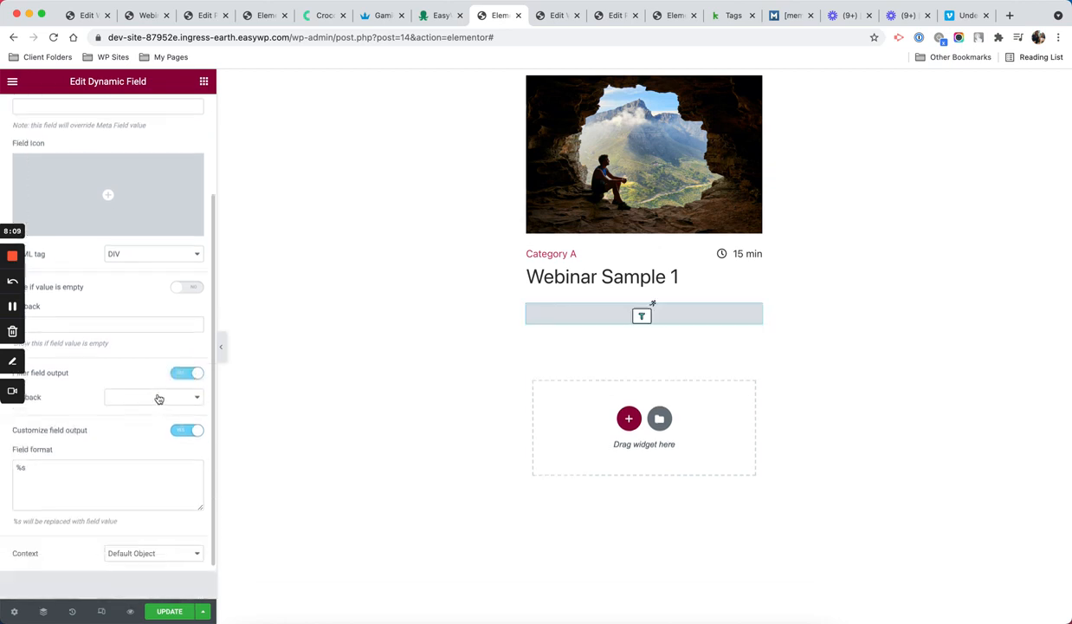
{"action": "left_click", "coordinate": [158, 397]}
{"action": "scroll", "coordinate": [162, 464], "scroll_direction": "down", "scroll_amount": 3}
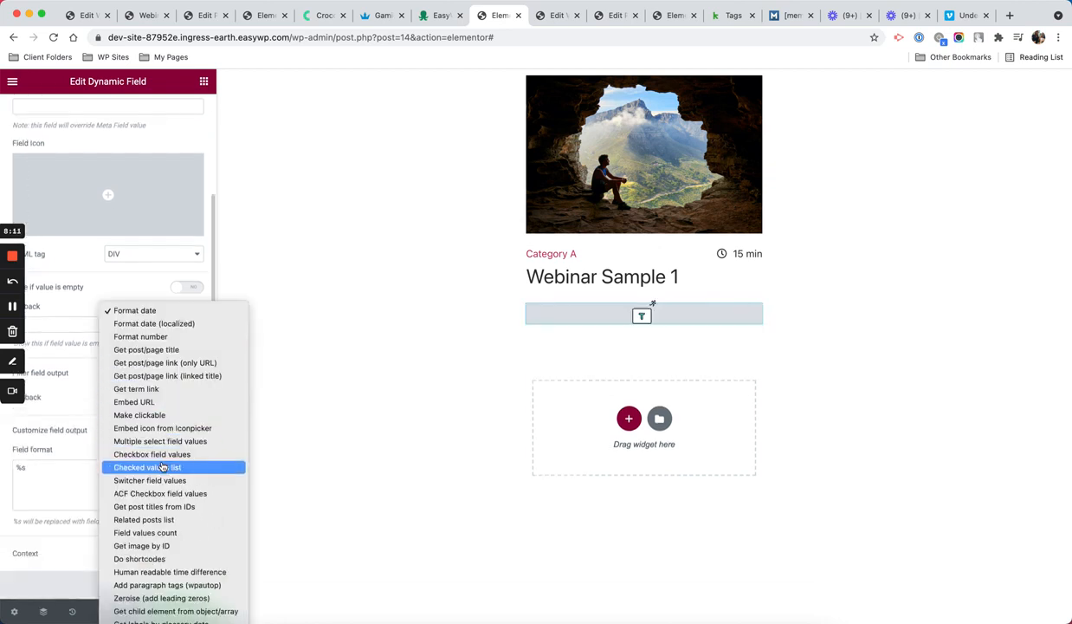
{"action": "left_click", "coordinate": [149, 557]}
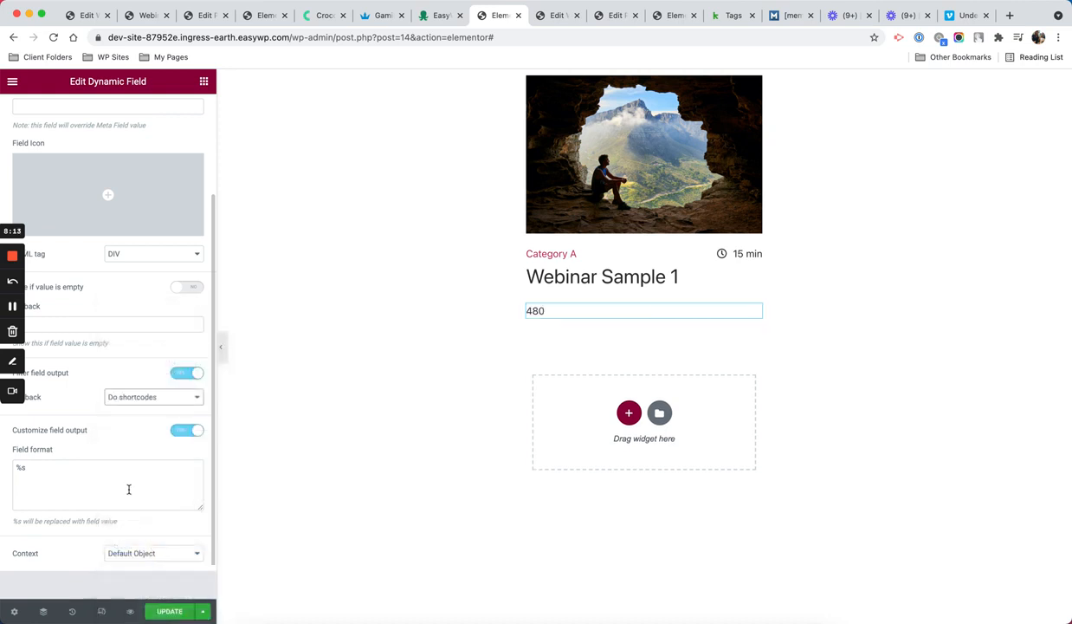
{"action": "scroll", "coordinate": [126, 399], "scroll_direction": "down", "scroll_amount": 1}
{"action": "scroll", "coordinate": [131, 351], "scroll_direction": "up", "scroll_amount": 3}
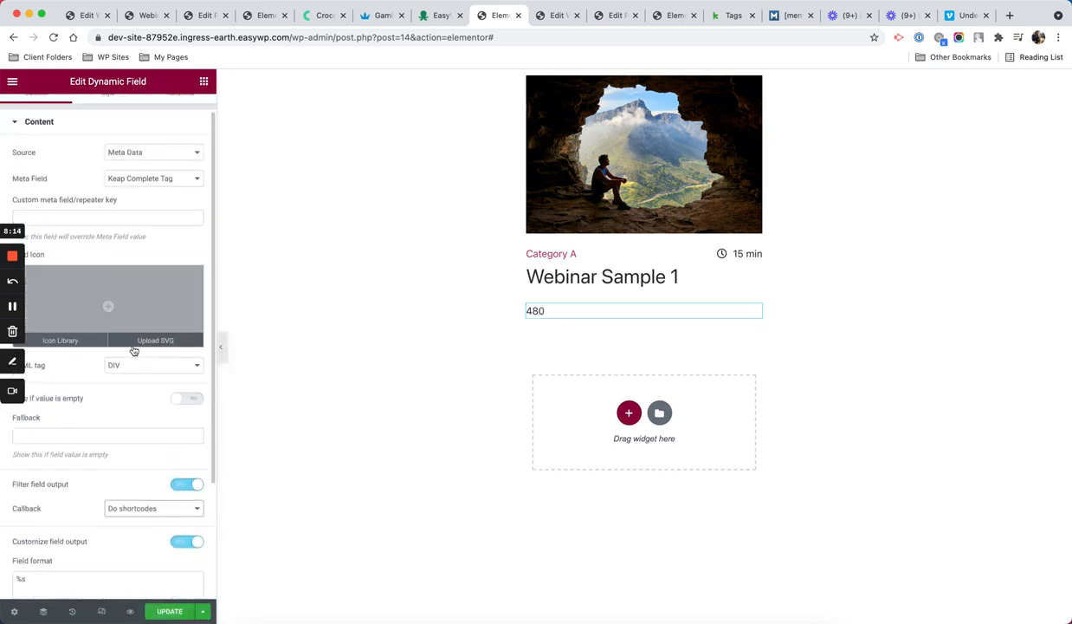
{"action": "left_click", "coordinate": [186, 398]}
{"action": "scroll", "coordinate": [171, 381], "scroll_direction": "down", "scroll_amount": 2}
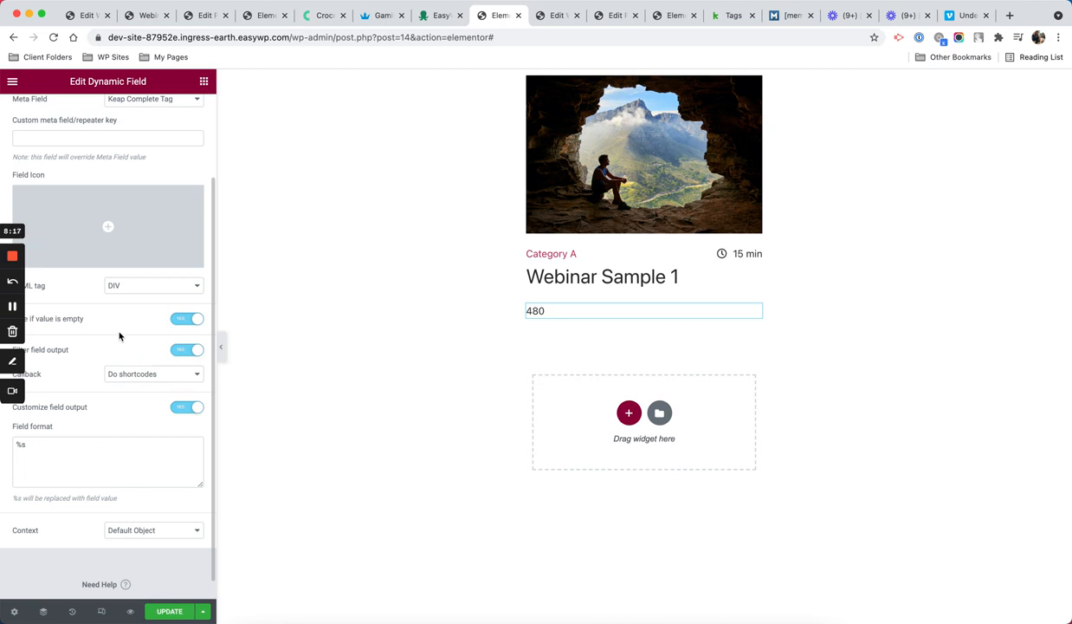
{"action": "scroll", "coordinate": [143, 466], "scroll_direction": "down", "scroll_amount": 1}
Step: Select the %s placeholder in Field format and view Memberium's memb_has_any_tag documentation
{"action": "left_click", "coordinate": [145, 447]}
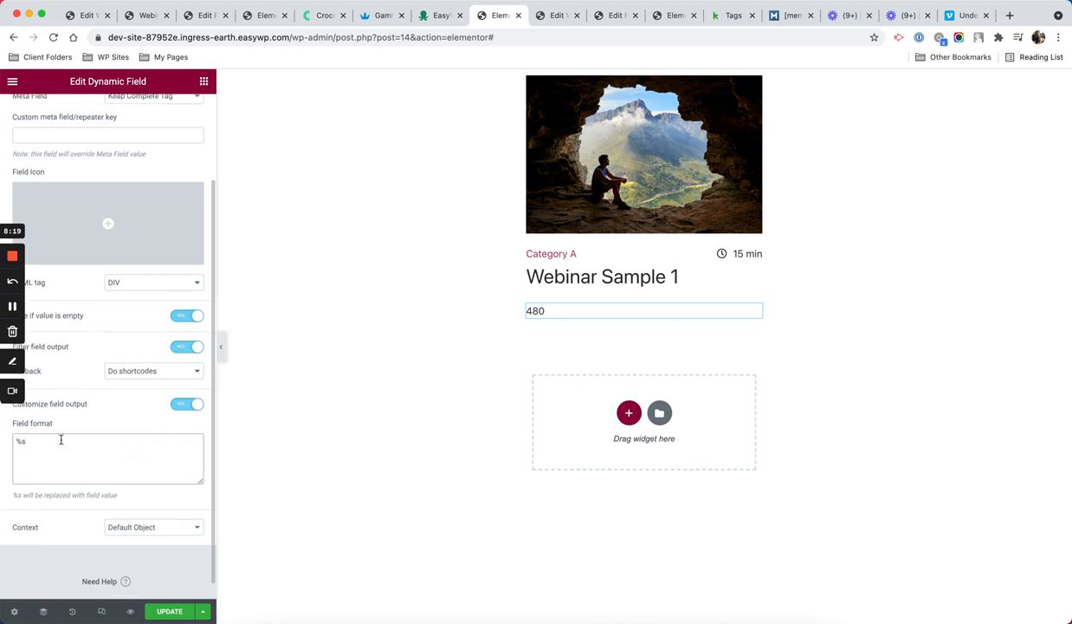
{"action": "left_click_drag", "start_coordinate": [15, 439], "coordinate": [34, 445]}
{"action": "left_click", "coordinate": [27, 445]}
{"action": "left_click_drag", "start_coordinate": [27, 444], "coordinate": [12, 445]}
{"action": "left_click", "coordinate": [795, 19]}
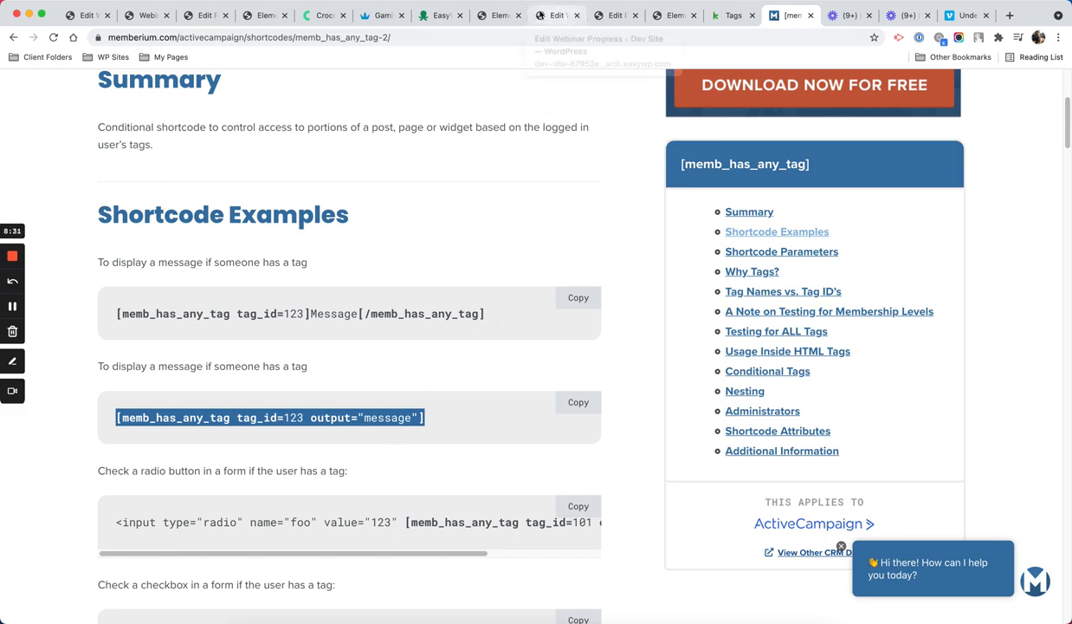
Step: Paste the memb_has_any_tag shortcode into Field format and delete the leading %s
{"action": "left_click", "coordinate": [556, 16]}
{"action": "left_click", "coordinate": [489, 15]}
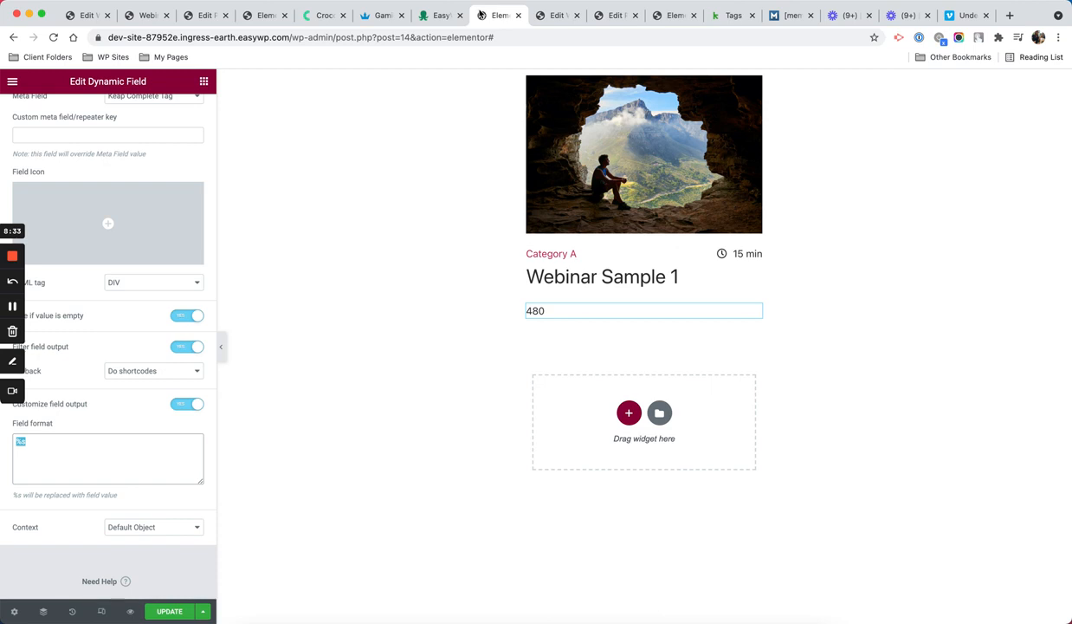
{"action": "left_click", "coordinate": [82, 445]}
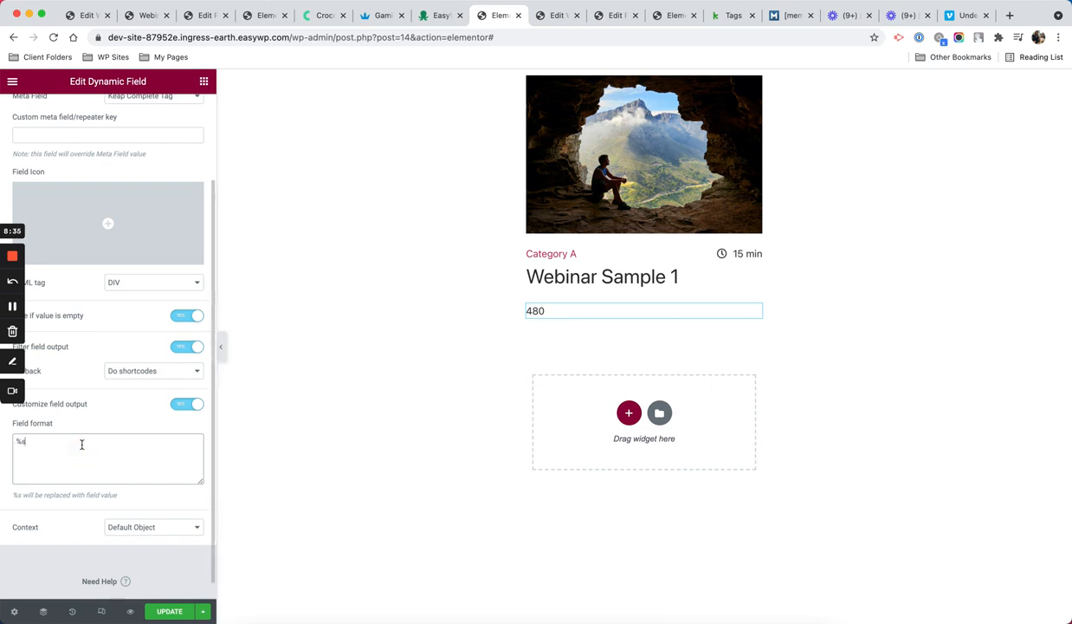
{"action": "type", "text": "[memb_has_any_tag tag_id=123 output=\"message\"]"}
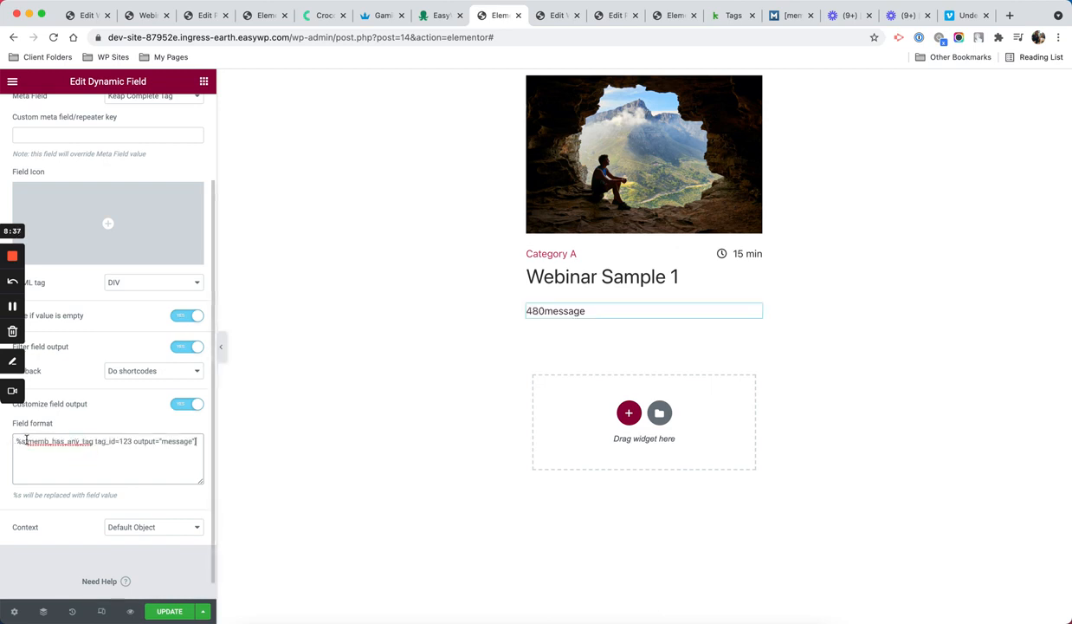
{"action": "left_click_drag", "start_coordinate": [26, 441], "coordinate": [14, 440]}
{"action": "key", "text": "BackSpace"}
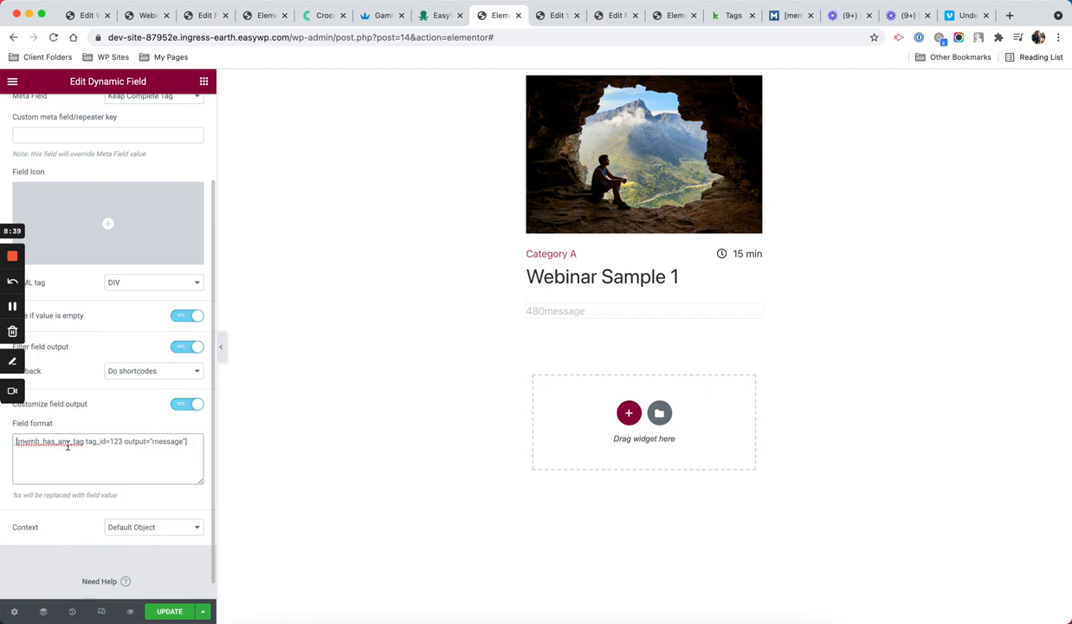
Step: Change the shortcode's tag ID 123 to %s and its message to Complete
{"action": "left_click_drag", "start_coordinate": [110, 441], "coordinate": [123, 442]}
{"action": "type", "text": "%s"}
{"action": "left_click_drag", "start_coordinate": [150, 441], "coordinate": [180, 441]}
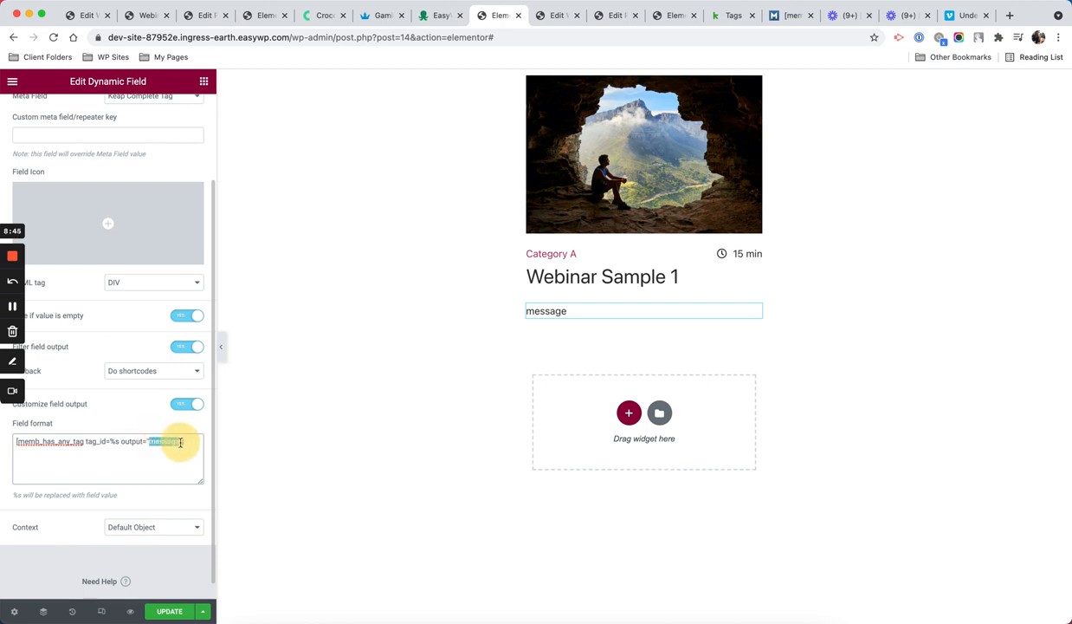
{"action": "type", "text": "Complete"}
{"action": "scroll", "coordinate": [148, 325], "scroll_direction": "up", "scroll_amount": 5}
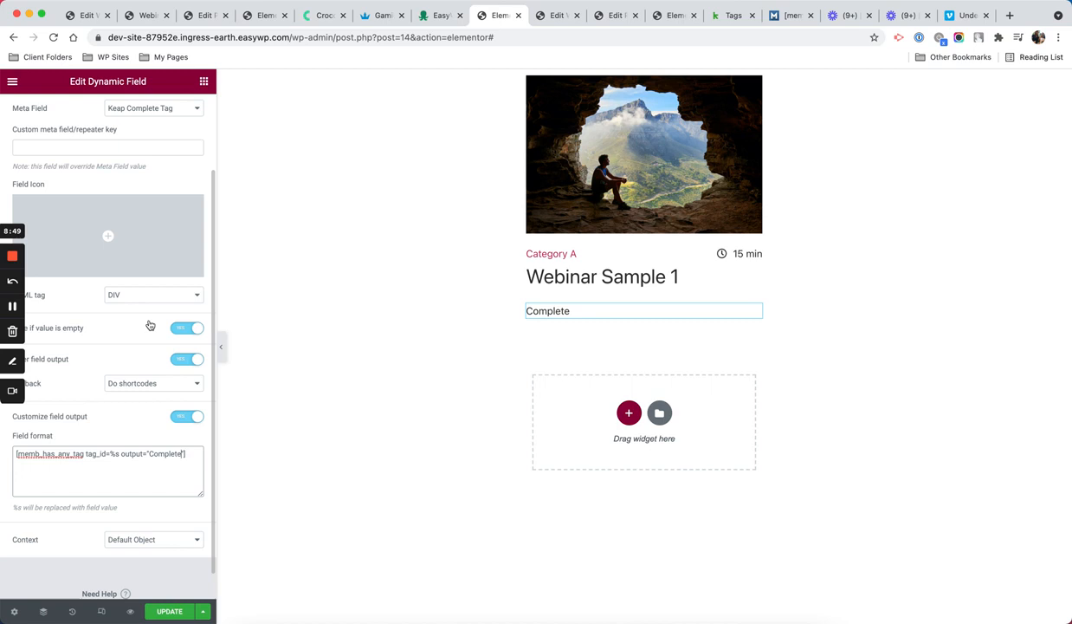
{"action": "left_click", "coordinate": [129, 104]}
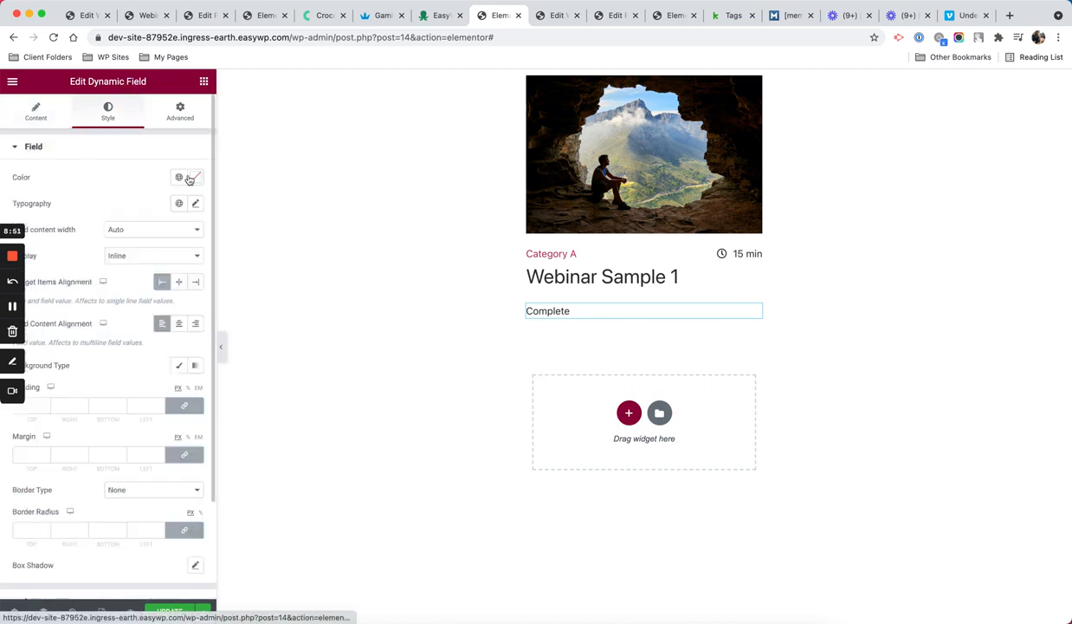
Step: Colour the Complete label with the green Accent global colour and update the listing
{"action": "left_click", "coordinate": [178, 177]}
{"action": "left_click", "coordinate": [111, 300]}
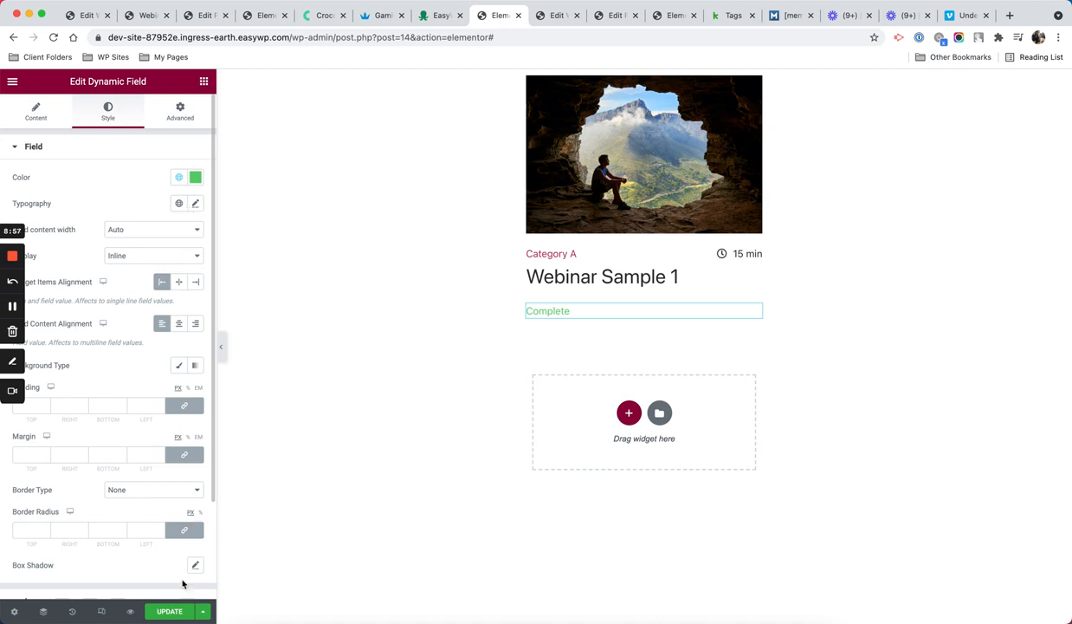
{"action": "left_click", "coordinate": [170, 611]}
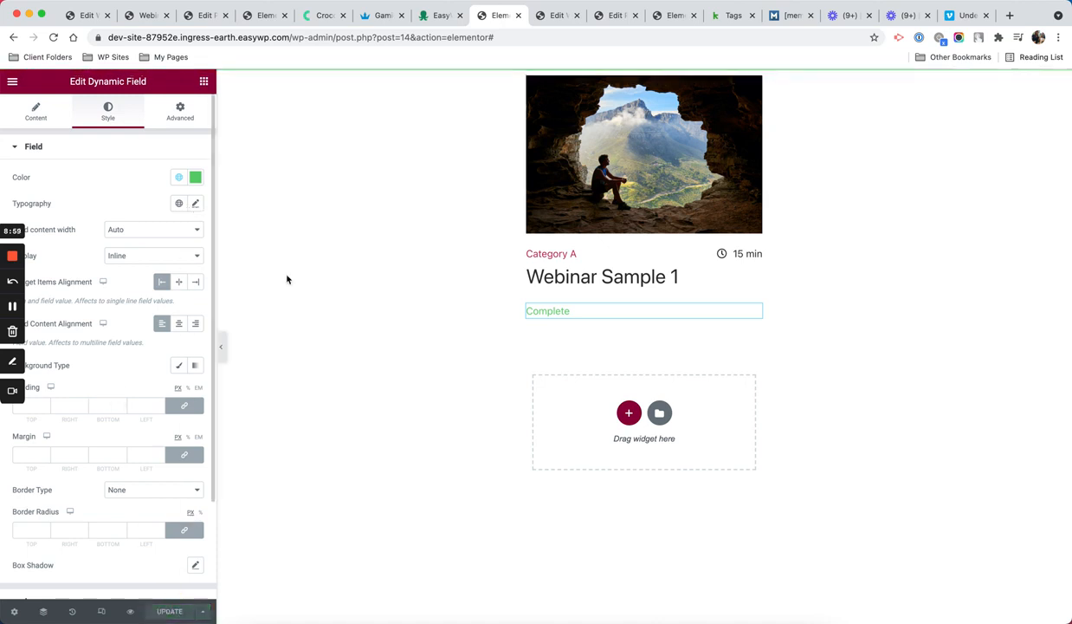
{"action": "left_click", "coordinate": [555, 15]}
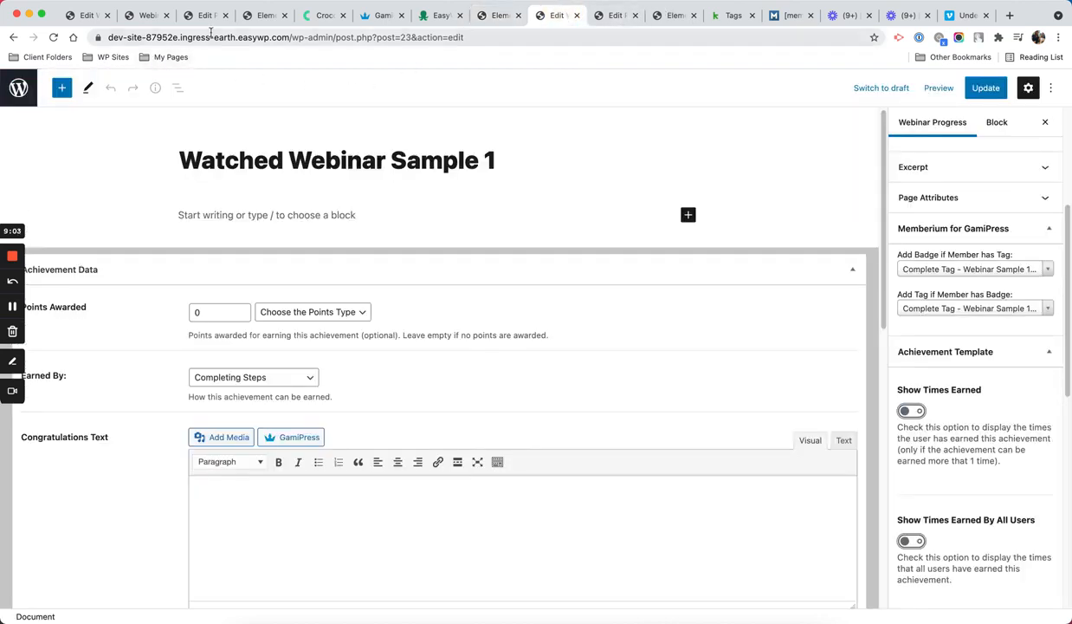
Step: Go to the all-webinars page to check both webinar cards show the green Complete label
{"action": "left_click_drag", "start_coordinate": [294, 35], "coordinate": [576, 57]}
{"action": "key", "text": "BackSpace"}
{"action": "type", "text": "all"}
{"action": "key", "text": "Down"}
{"action": "key", "text": "Down"}
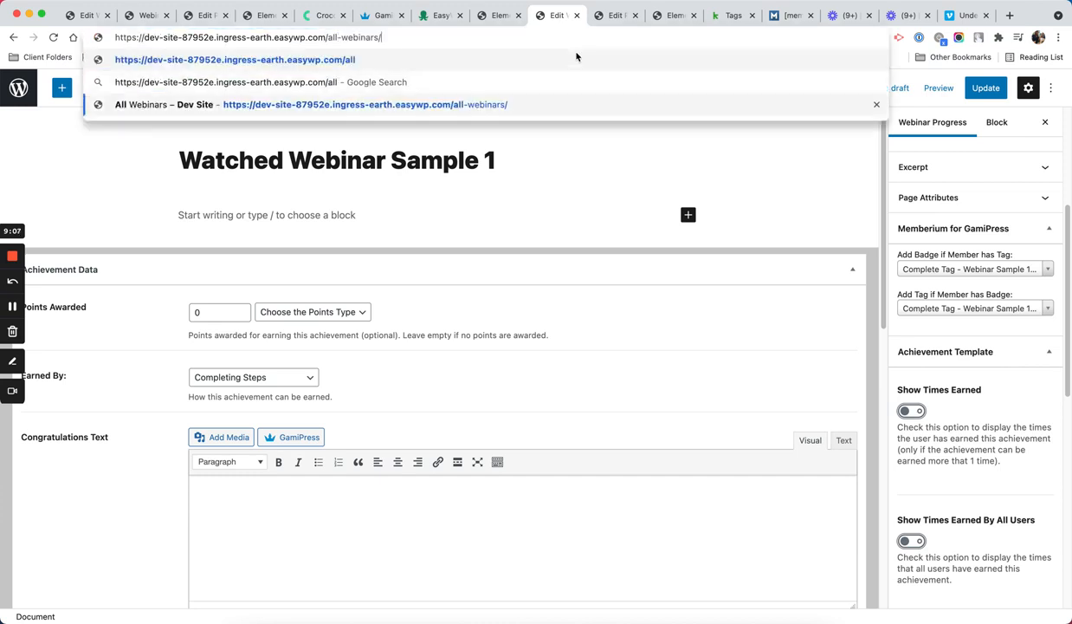
{"action": "key", "text": "Return"}
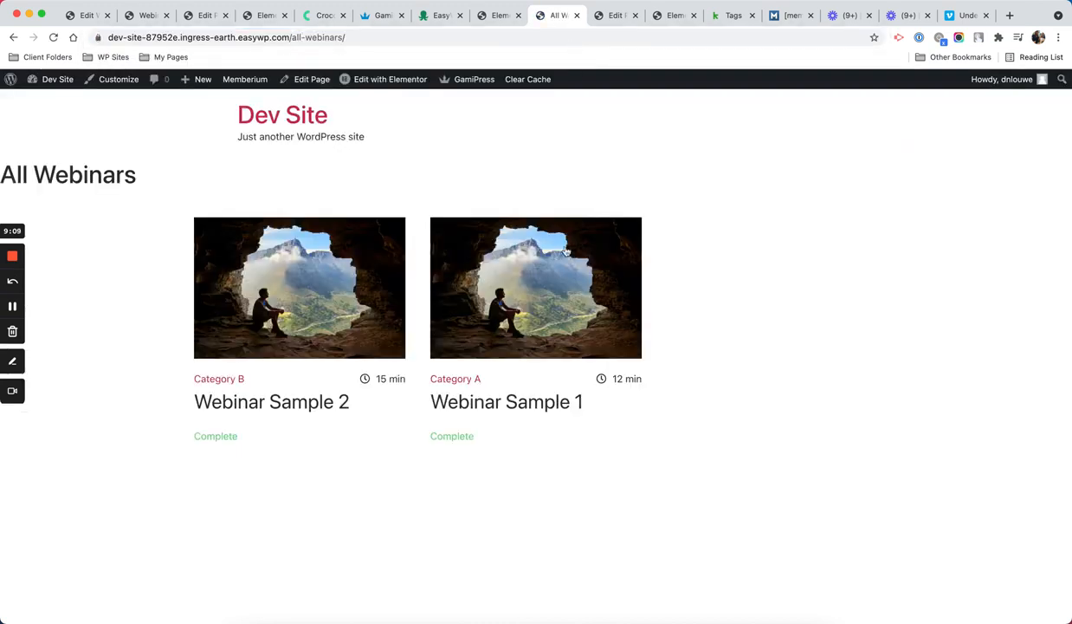